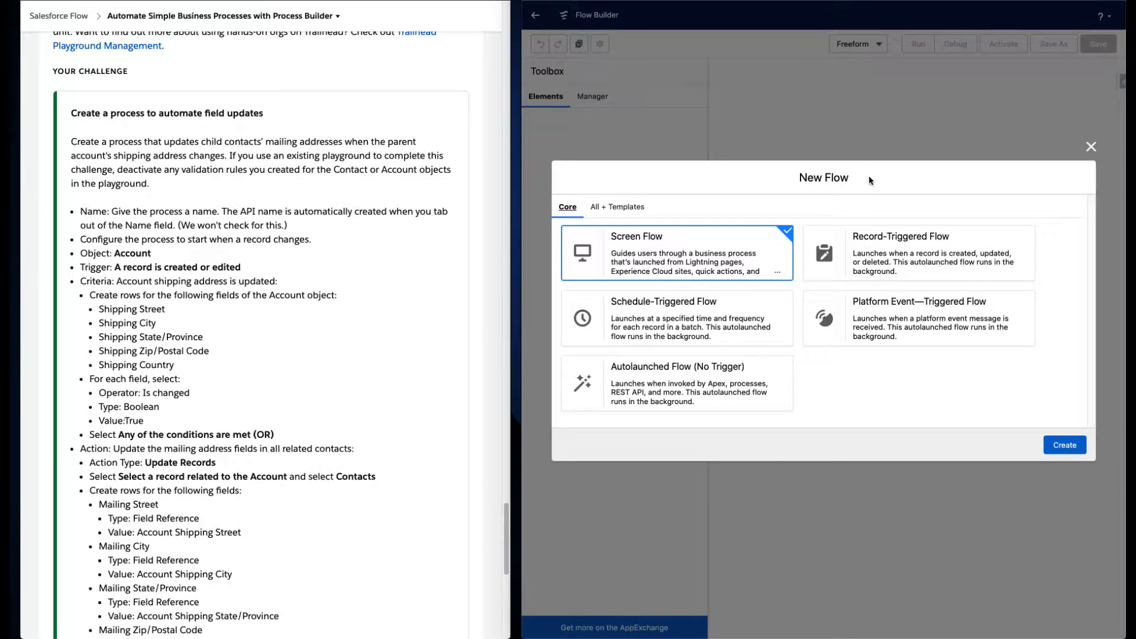
- Create a new record-triggered flow and set its triggering object to Account
left_click(918, 241)
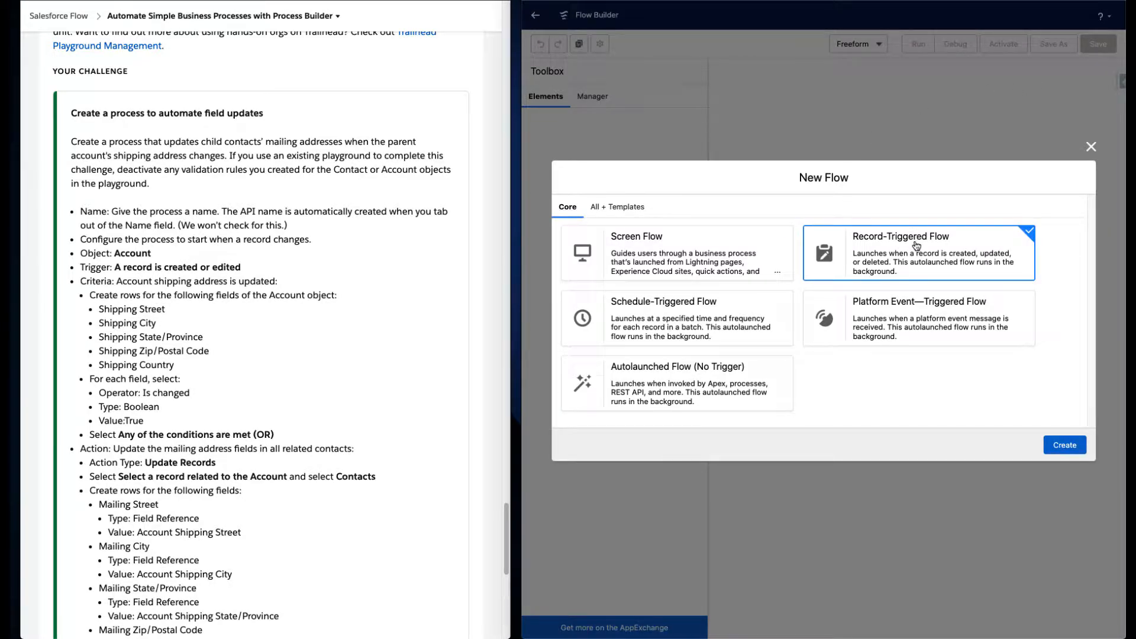
left_click(1064, 445)
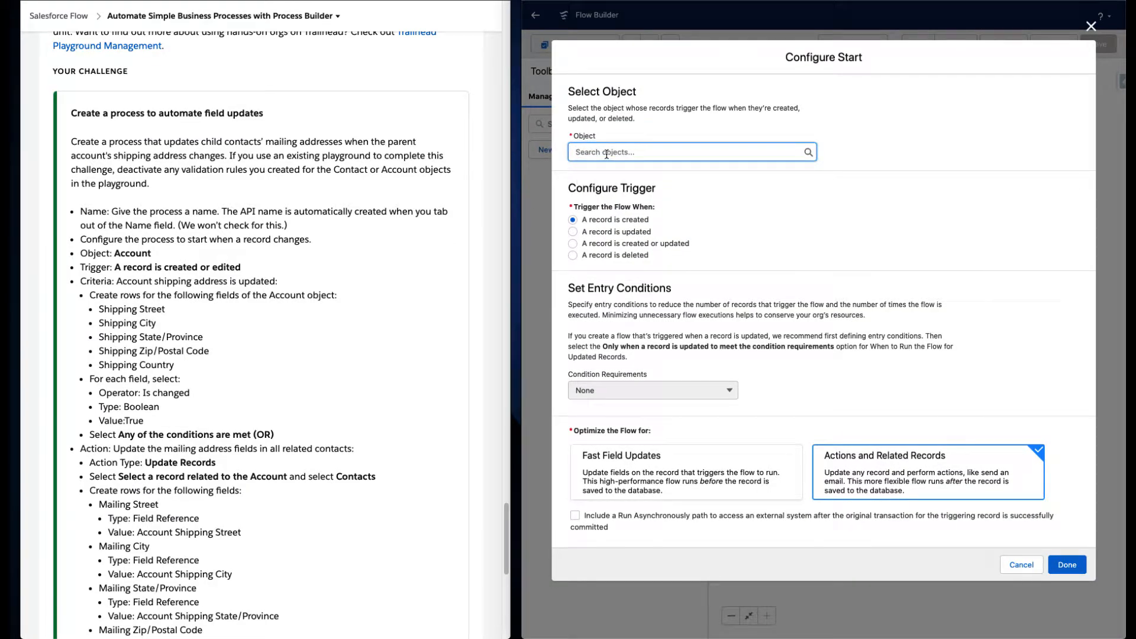
left_click(606, 153)
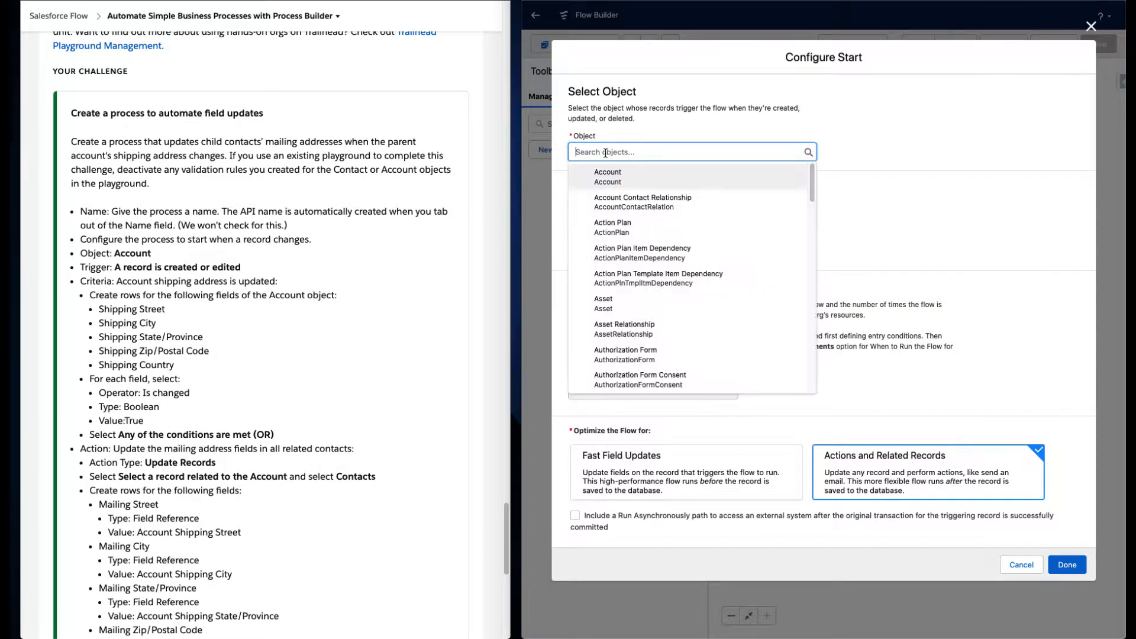
type("acc")
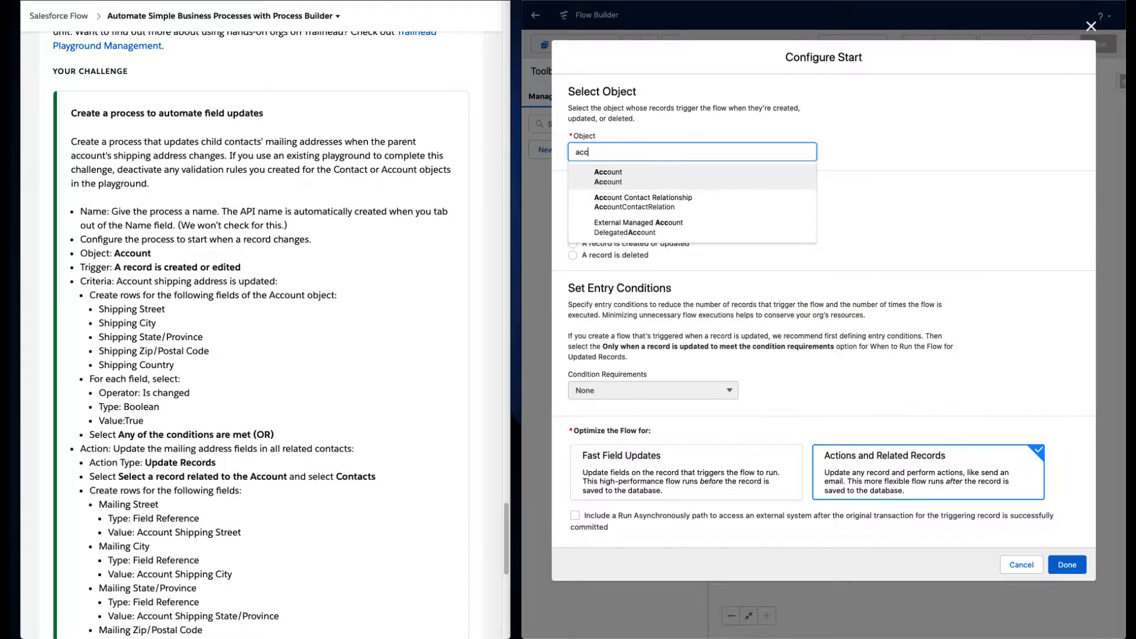
left_click(614, 177)
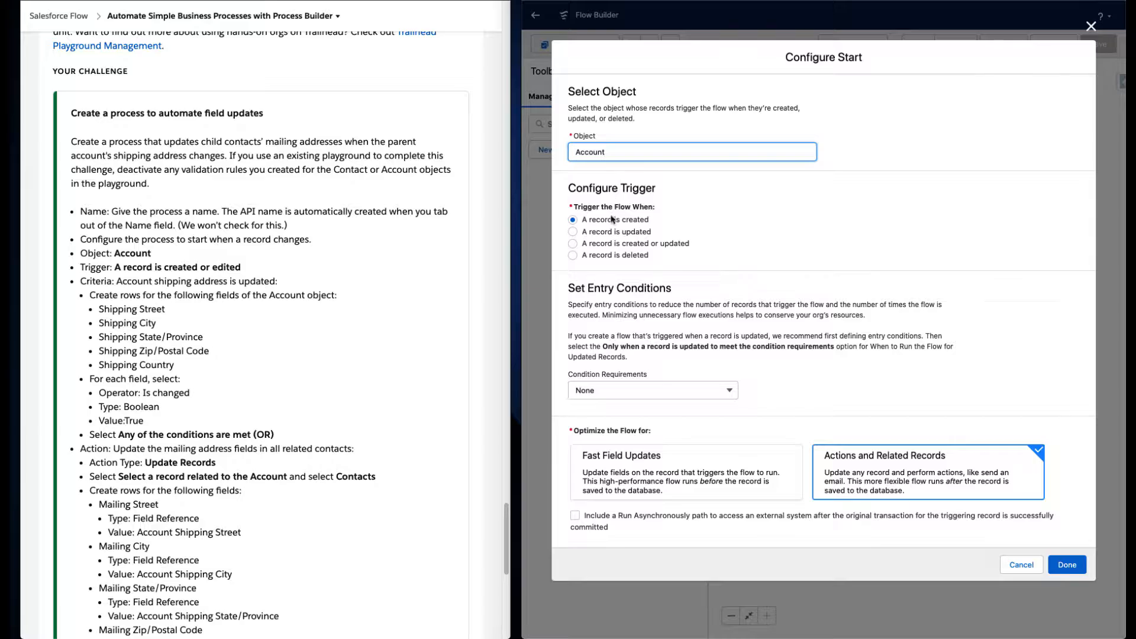
- Trigger the flow when a record is created or updated, with condition requirements set to All Conditions Are Met (AND)
left_click(619, 244)
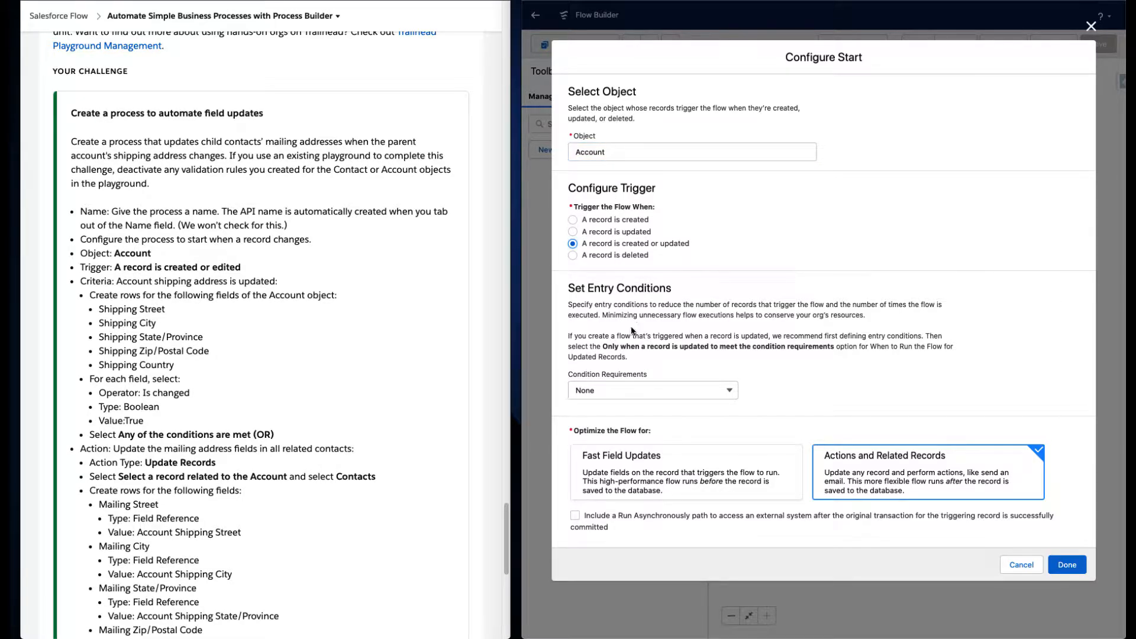
left_click(623, 390)
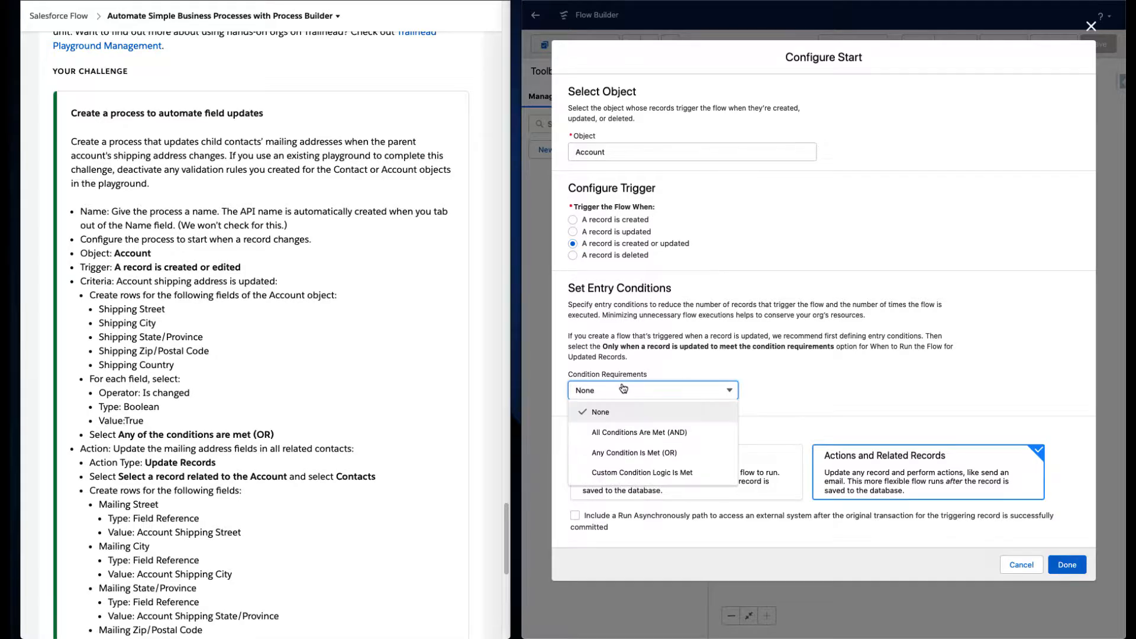
left_click(635, 435)
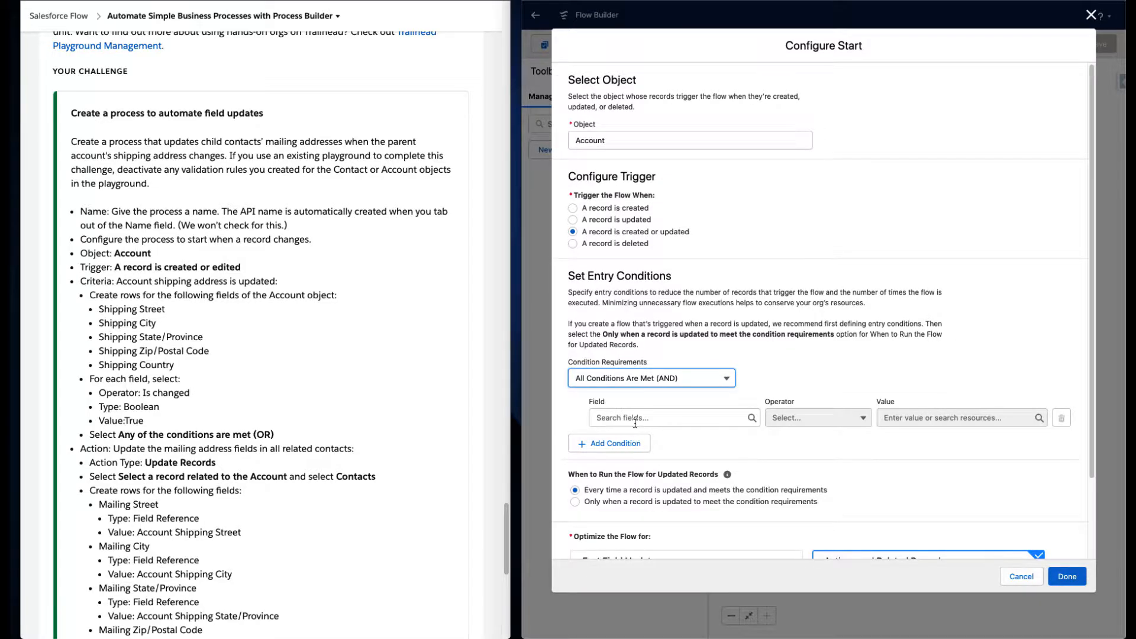
- Add an entry condition: ShippingStreet Is Changed with value $GlobalConstant.True
left_click(635, 418)
type("shi")
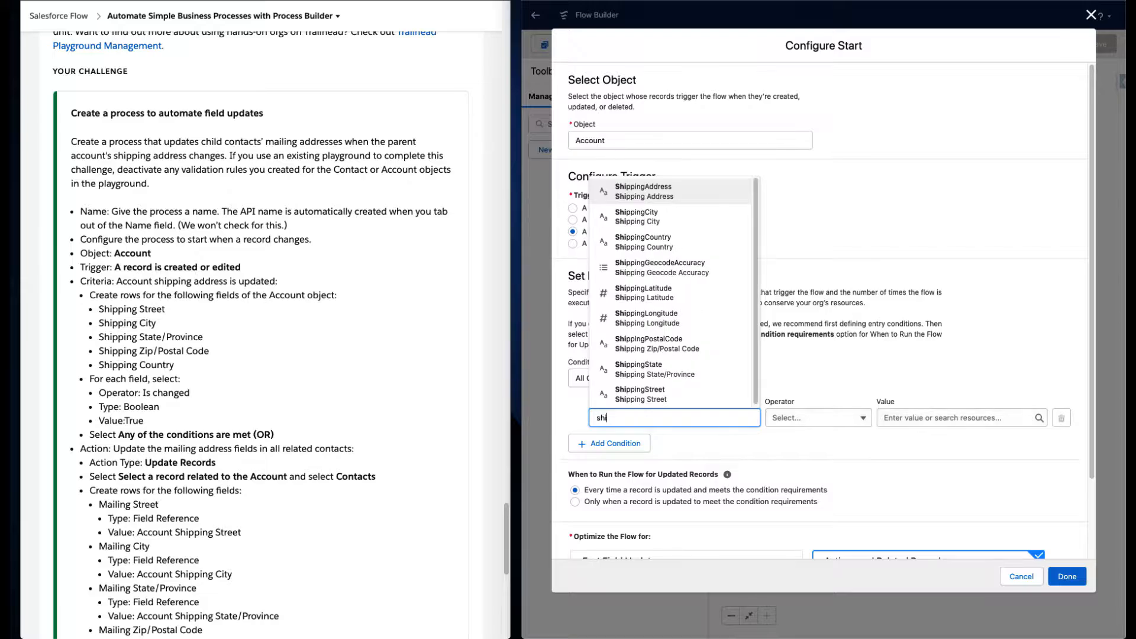
type("ppingstr")
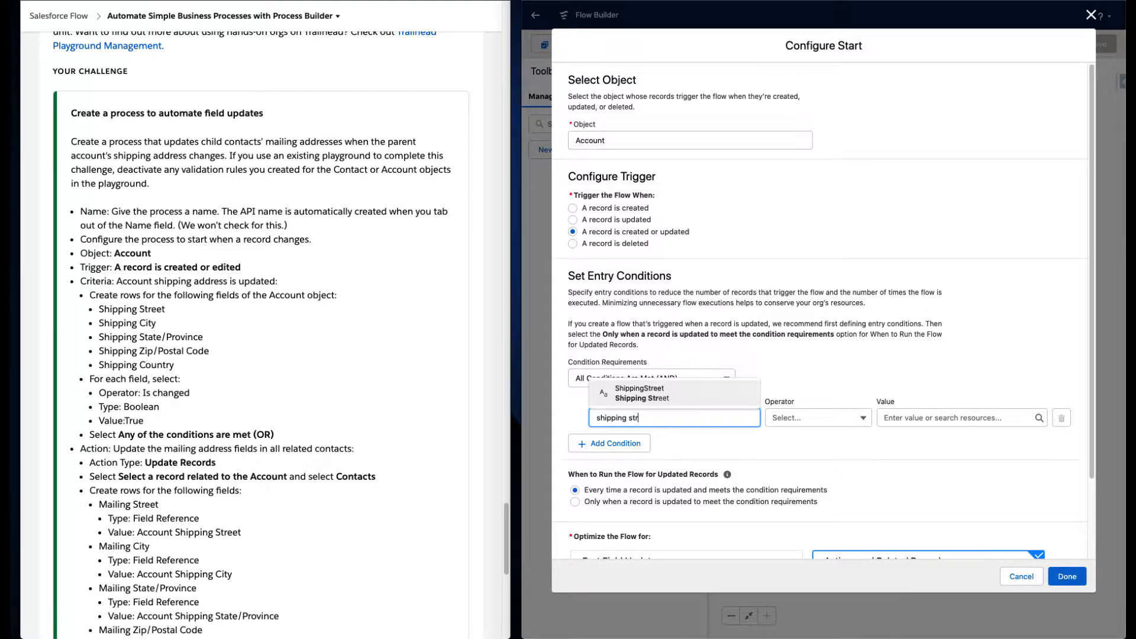
key("Return")
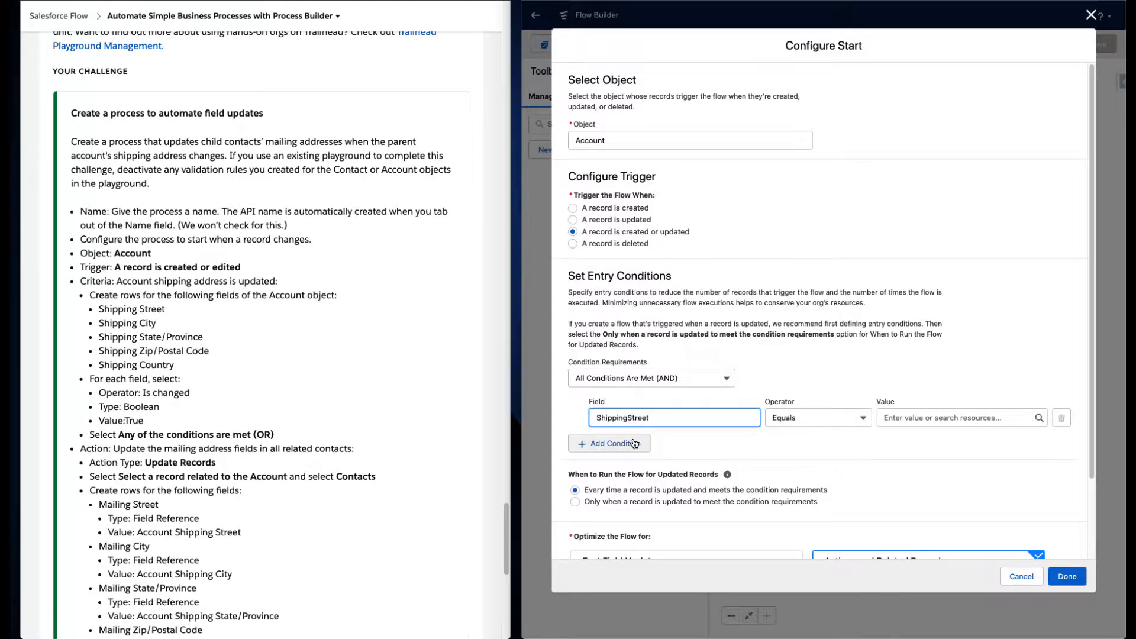
left_click(789, 421)
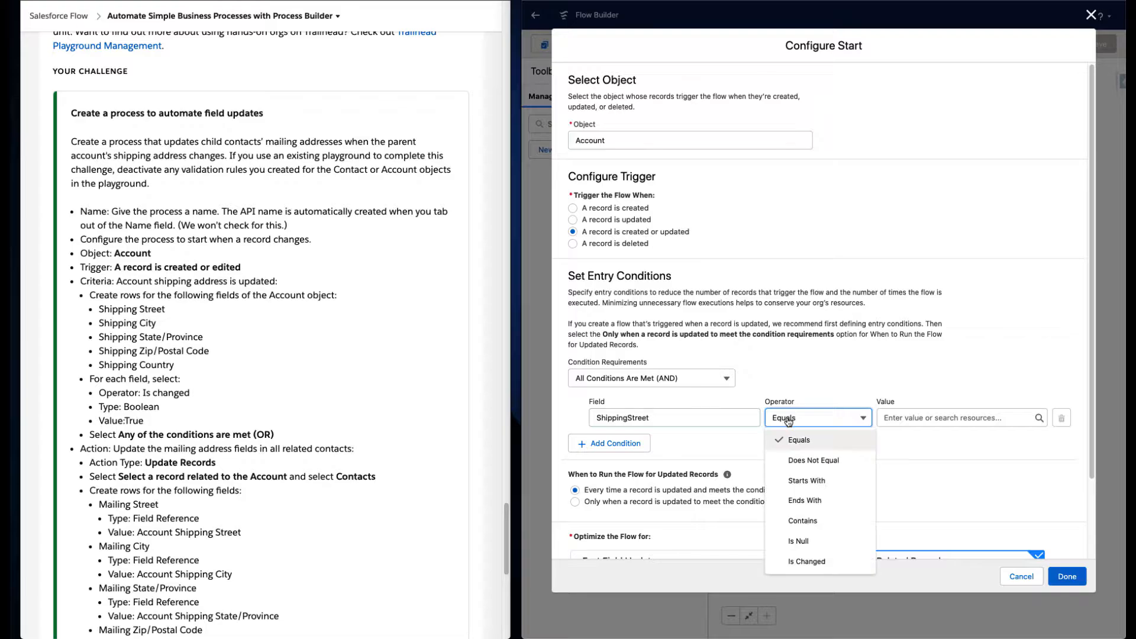
left_click(805, 561)
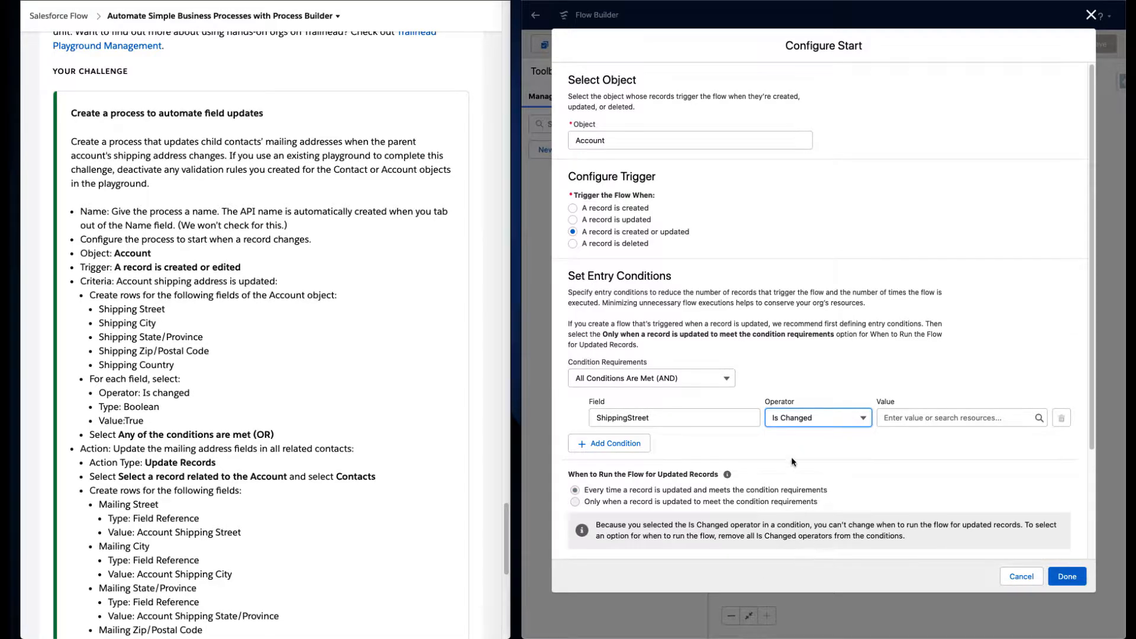
left_click(914, 419)
type("t")
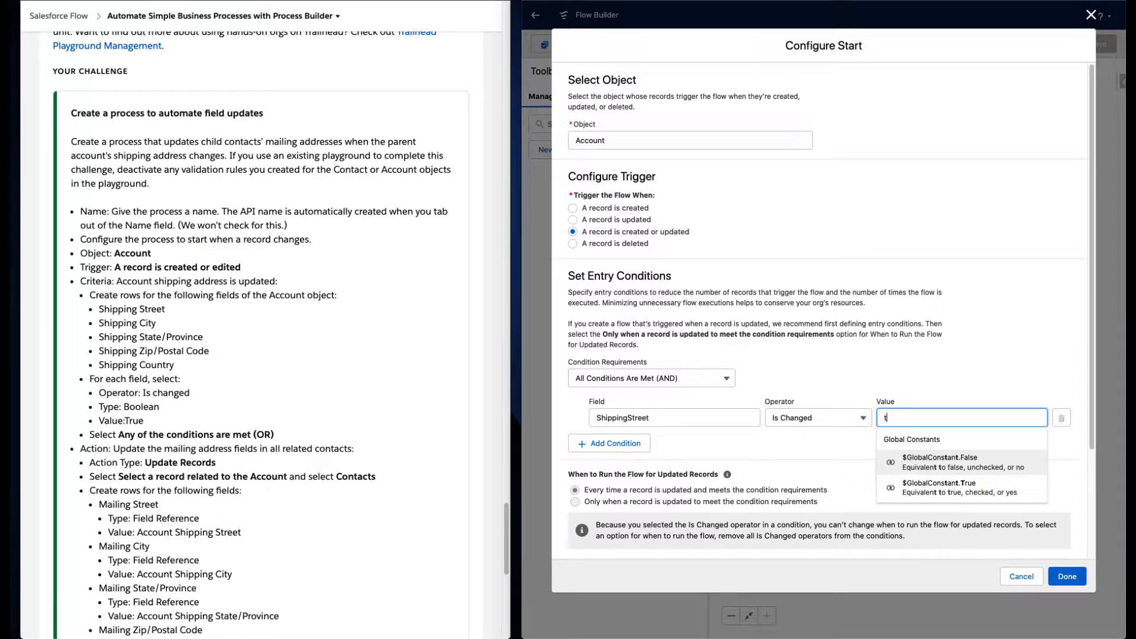
left_click(944, 488)
- Add a second entry condition: ShippingCity Is Changed with value True
left_click(614, 444)
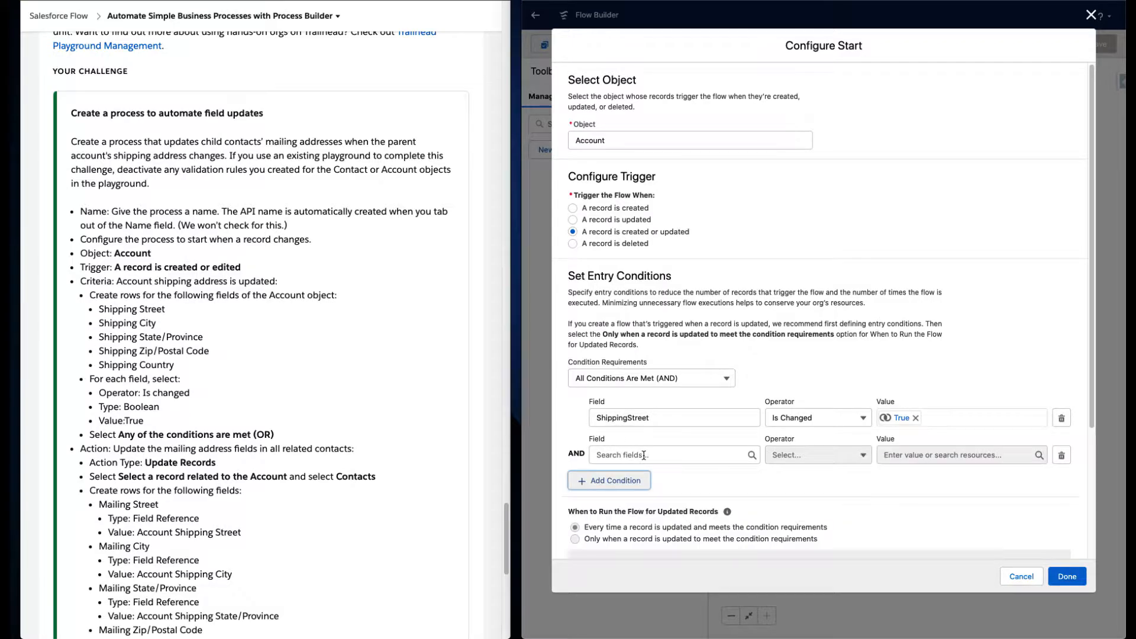
left_click(643, 455)
type("city")
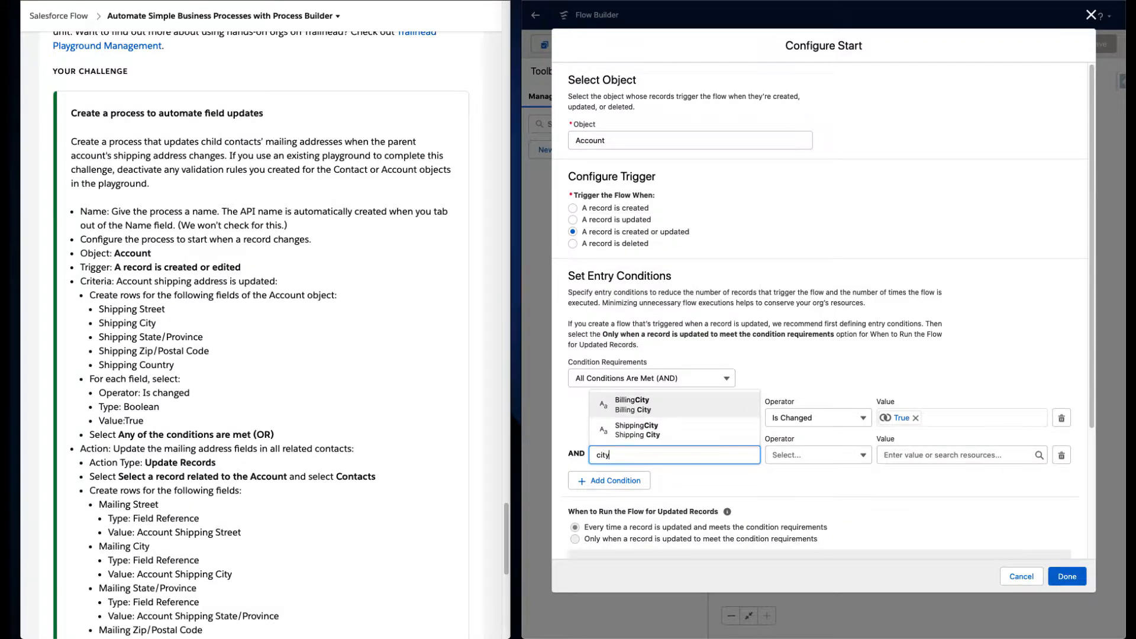
left_click(671, 429)
left_click(824, 458)
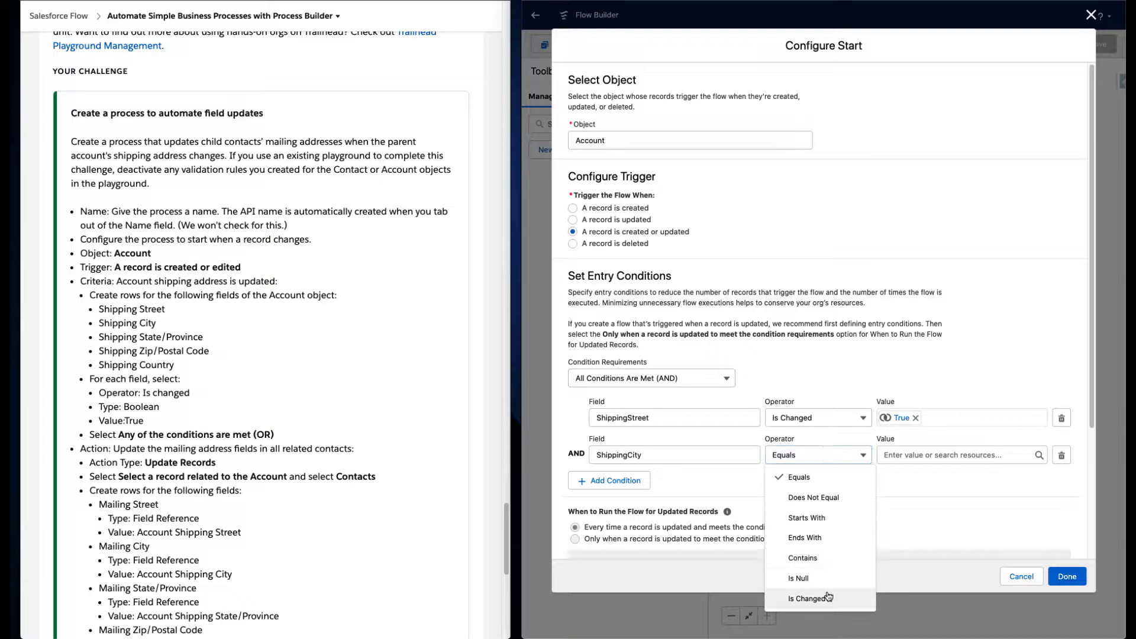
left_click(806, 599)
left_click(919, 460)
left_click(921, 500)
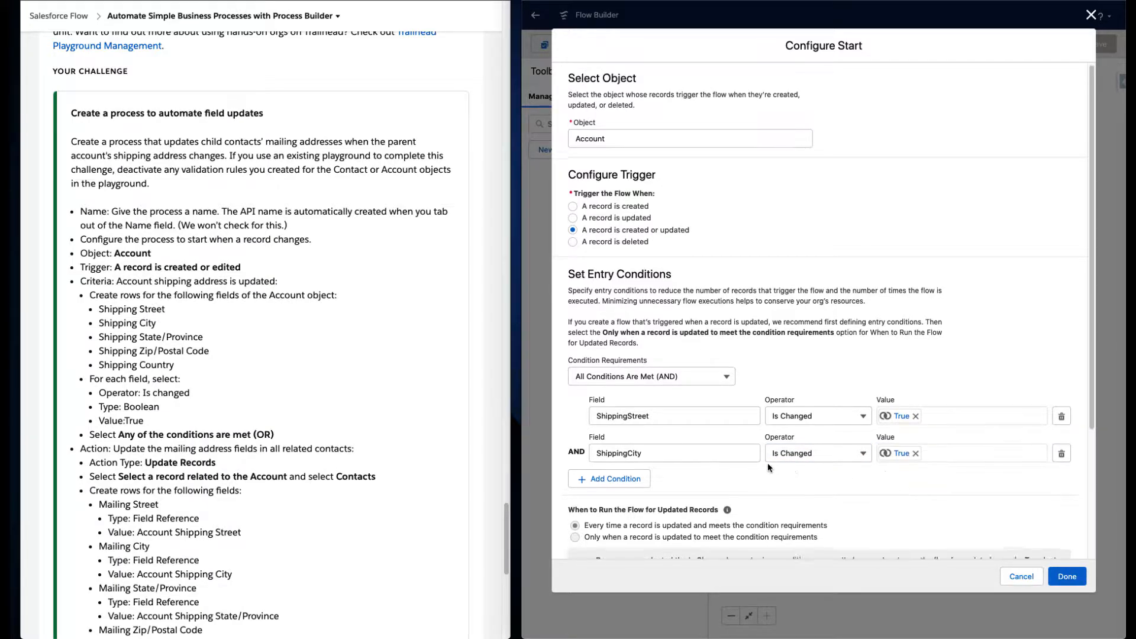
- Add a third entry condition: ShippingState Is Changed with value $GlobalConstant.True
scroll(768, 463, "down", 2)
left_click(610, 374)
left_click(640, 385)
type("state")
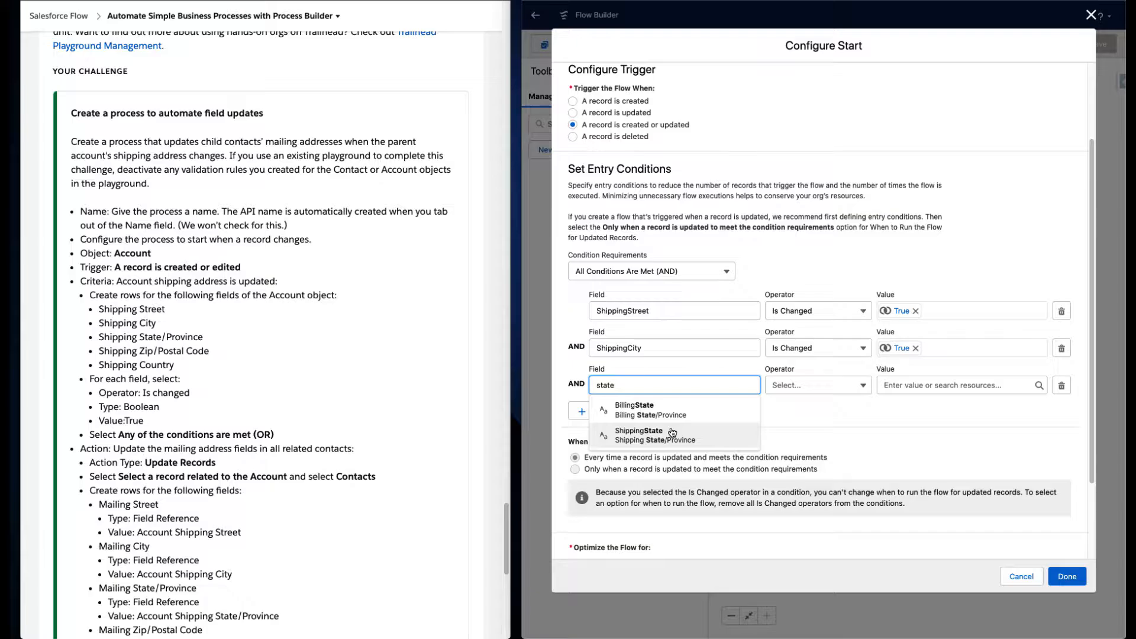
left_click(639, 436)
left_click(809, 387)
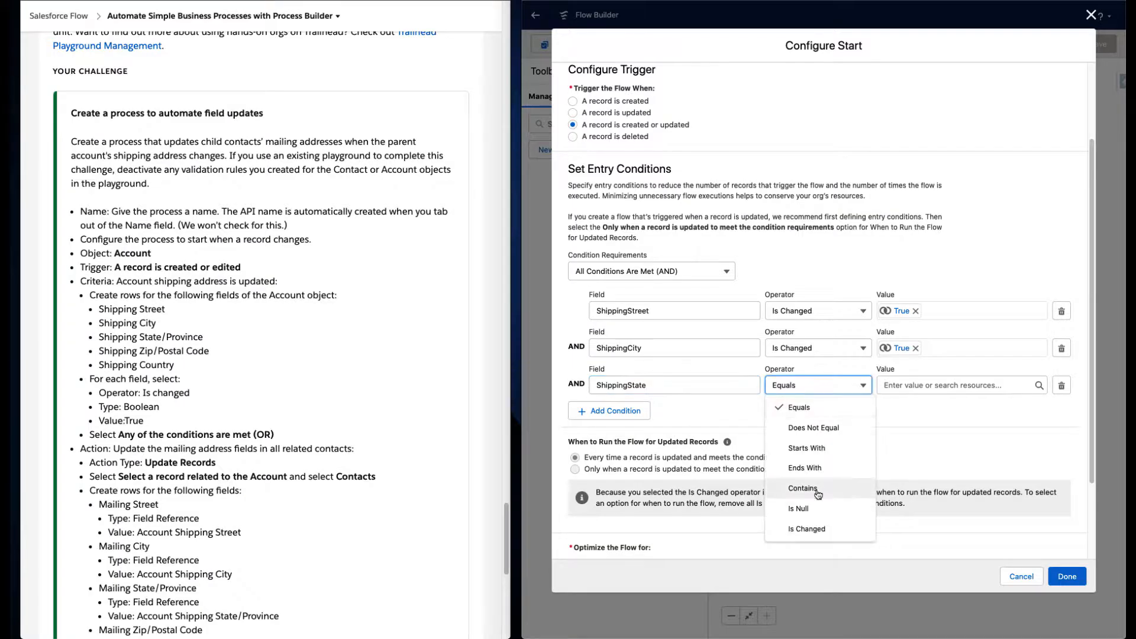
left_click(796, 528)
left_click(923, 385)
type("t")
left_click(947, 456)
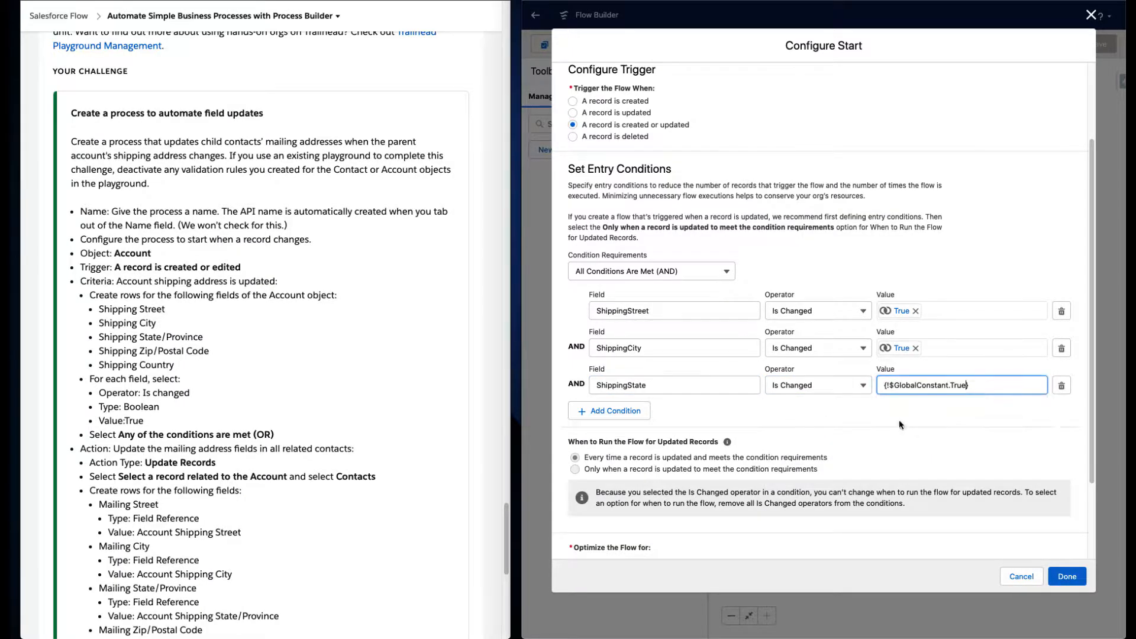
- Add a fourth entry condition: ShippingPostalCode Is Changed with value $GlobalConstant.True
left_click(611, 410)
left_click(641, 424)
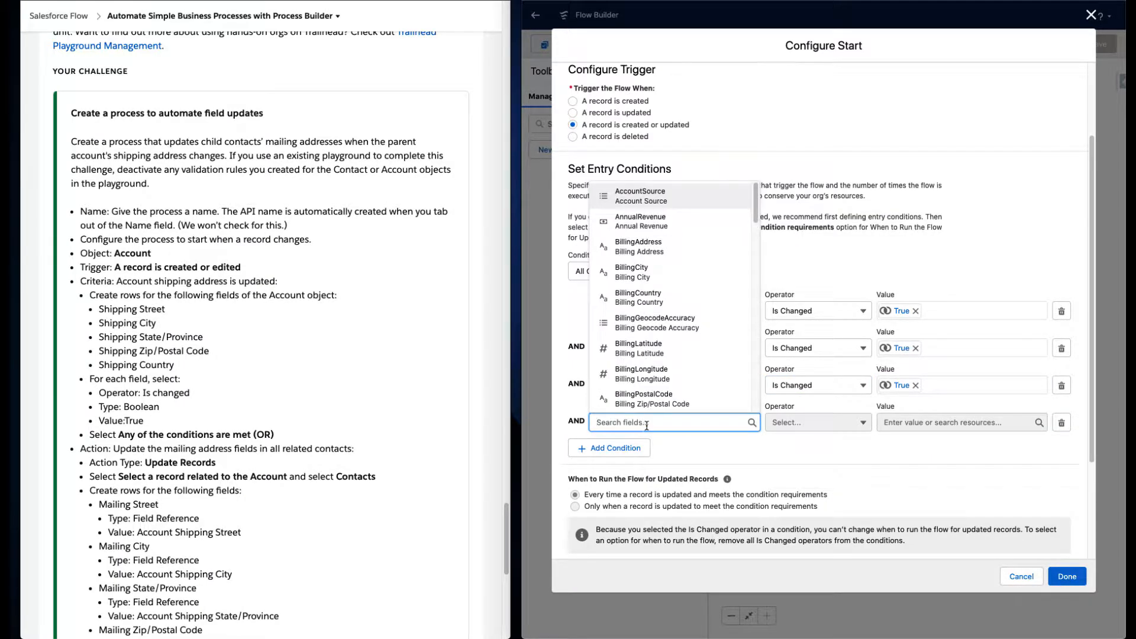
type("posta")
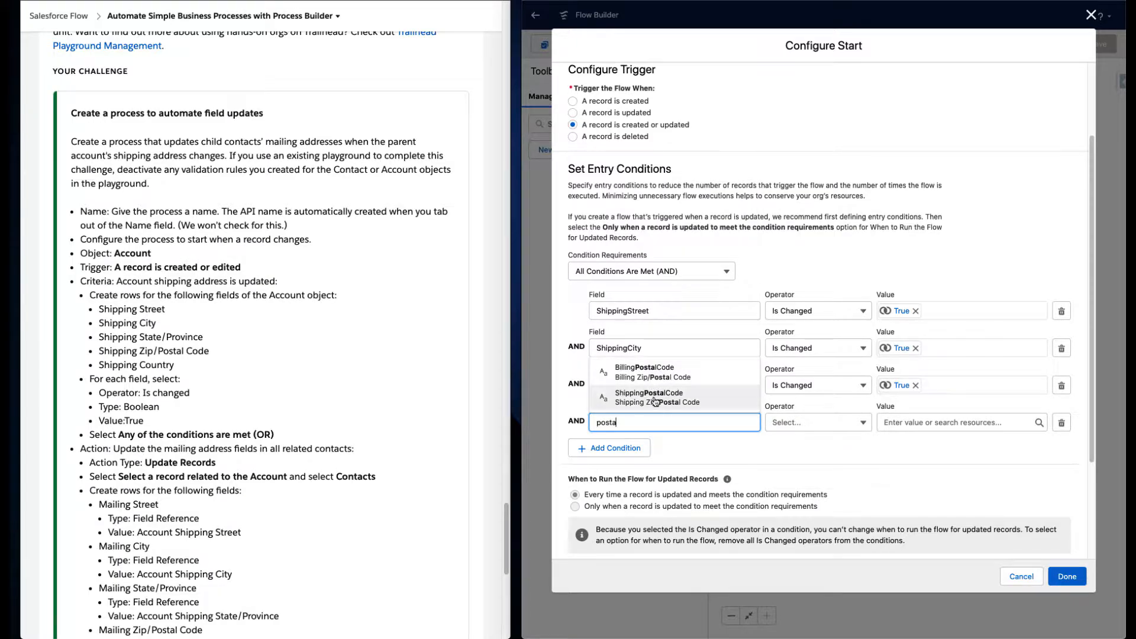
left_click(655, 397)
left_click(816, 422)
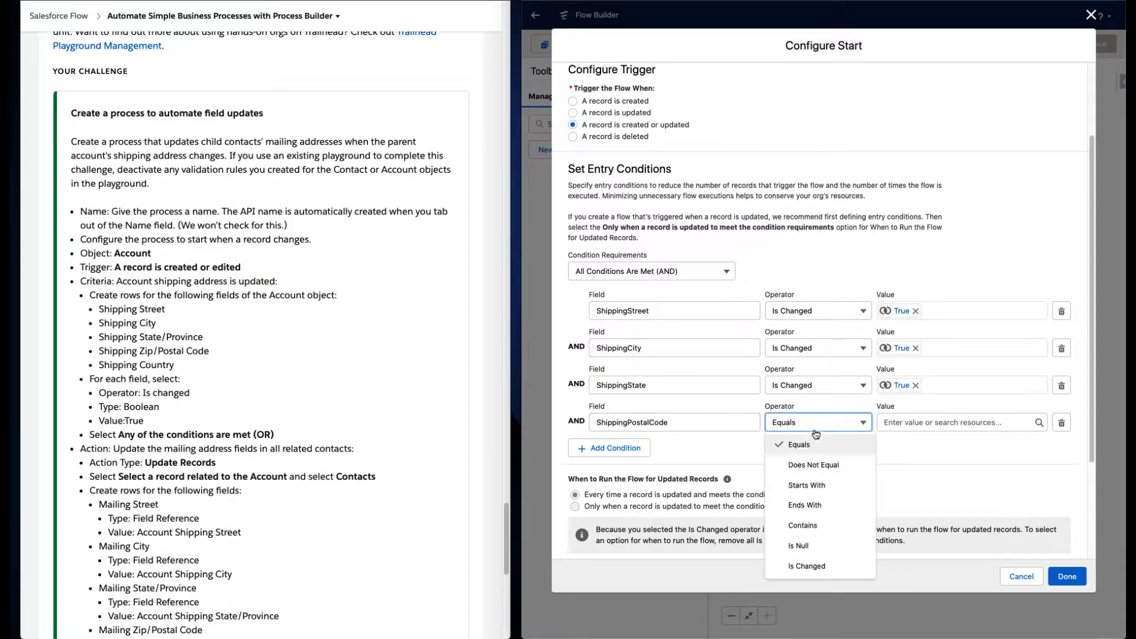
left_click(807, 566)
left_click(953, 422)
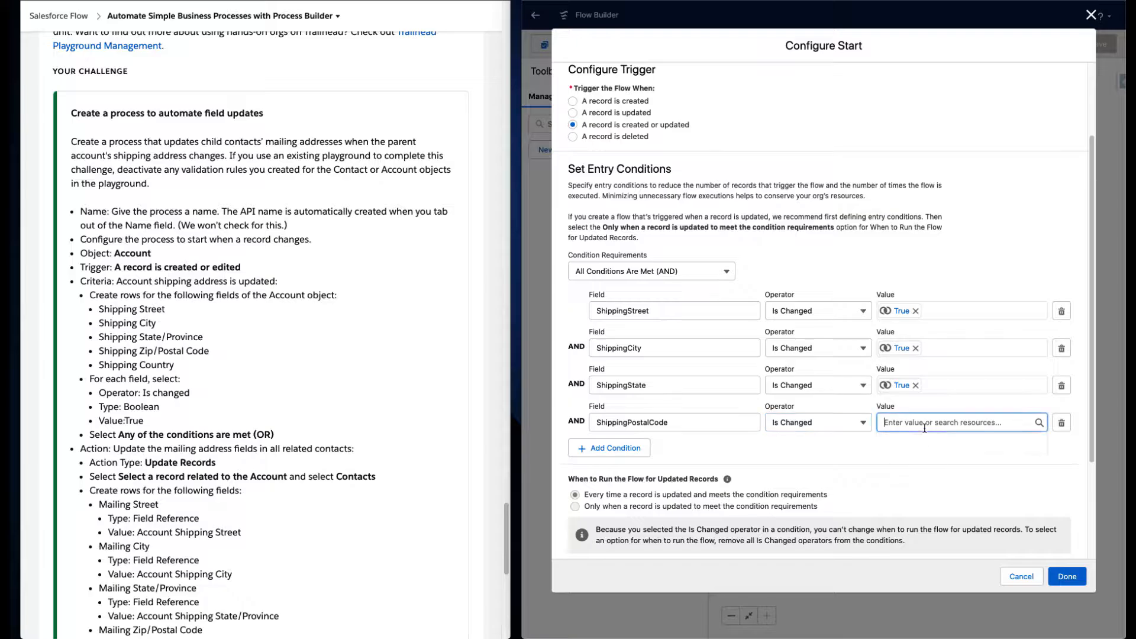
type("tr")
left_click(930, 462)
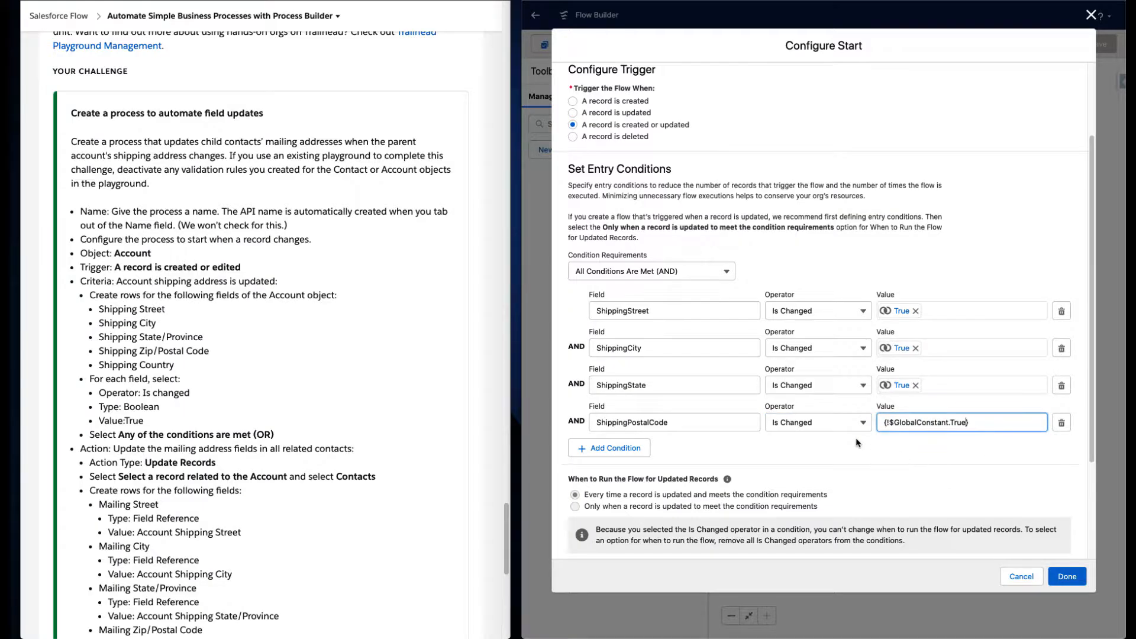
- Add a fifth entry condition: ShippingCountry Is Changed with value $GlobalConstant.True
left_click(616, 451)
left_click(645, 459)
type("countr")
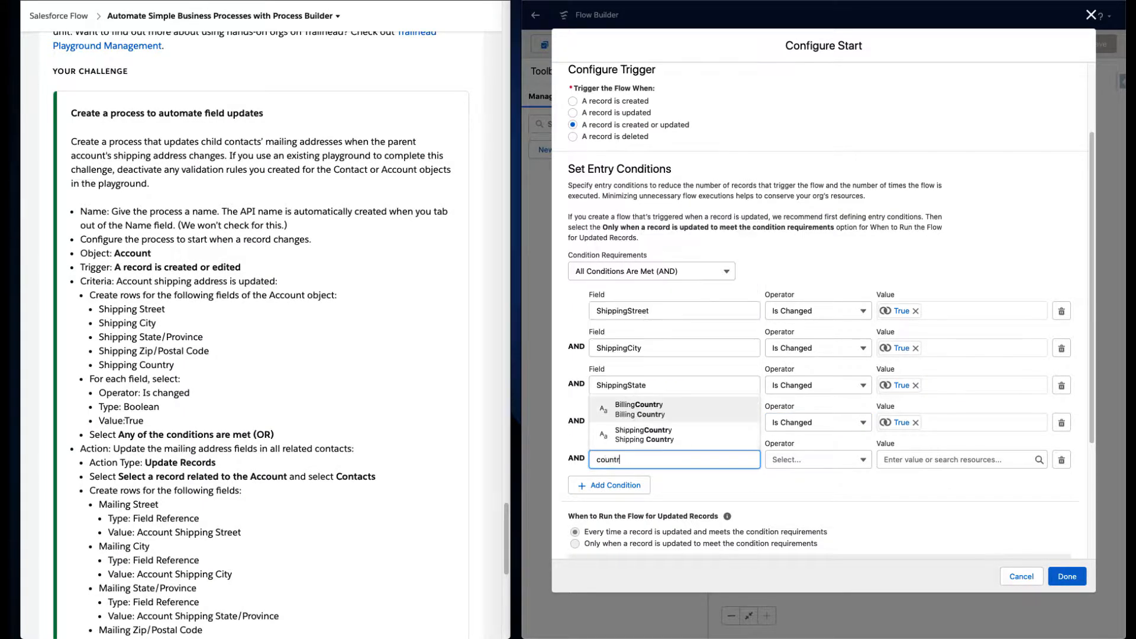
left_click(674, 434)
left_click(816, 459)
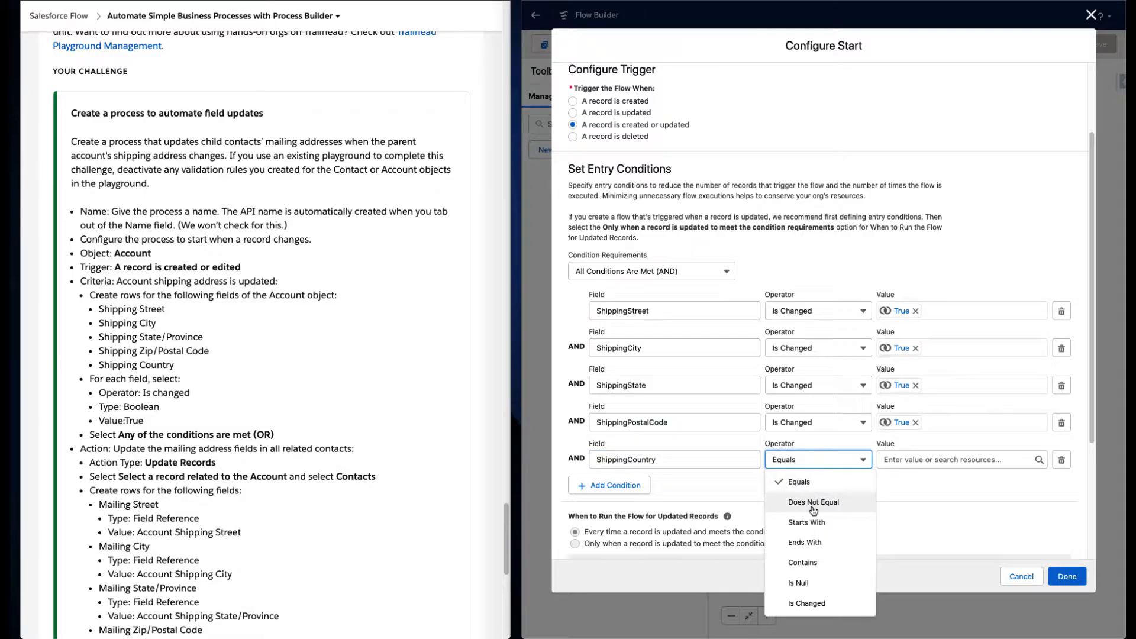
left_click(809, 603)
left_click(903, 462)
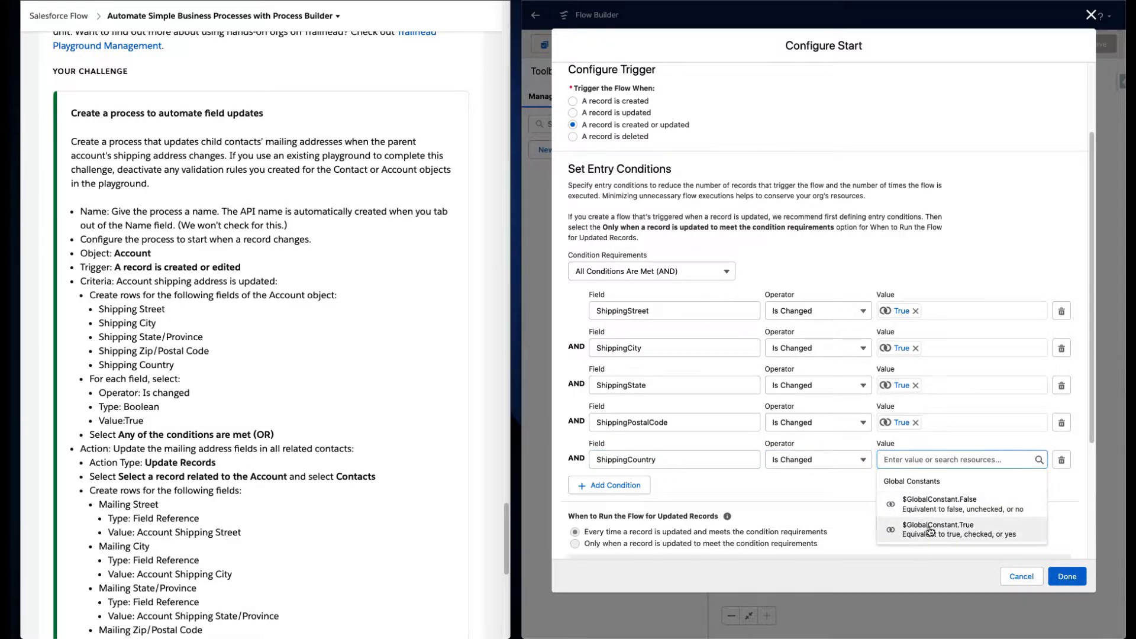
left_click(904, 497)
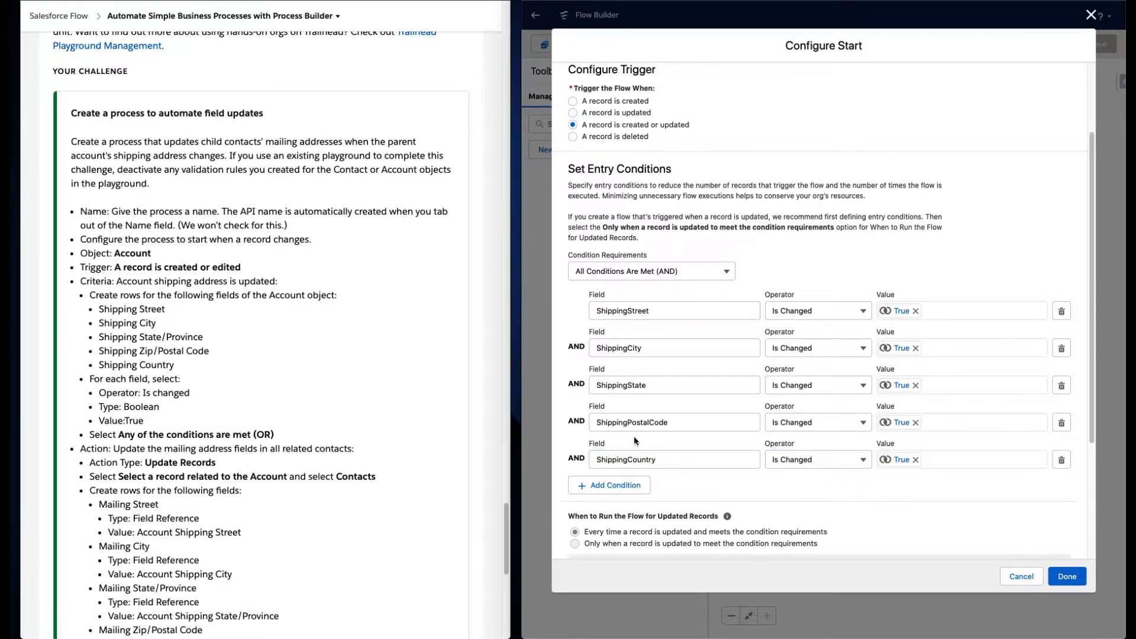
- Switch the condition requirement to Any Condition Is Met (OR) and try selecting the run-only-when-updated-to-meet-conditions option
left_click(635, 278)
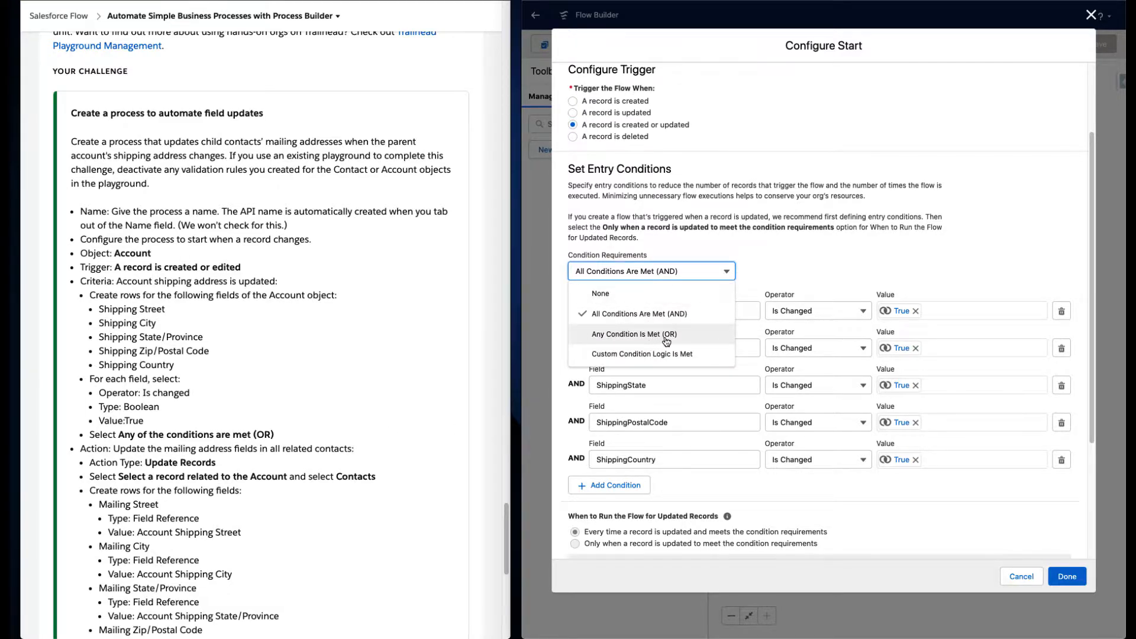
left_click(663, 338)
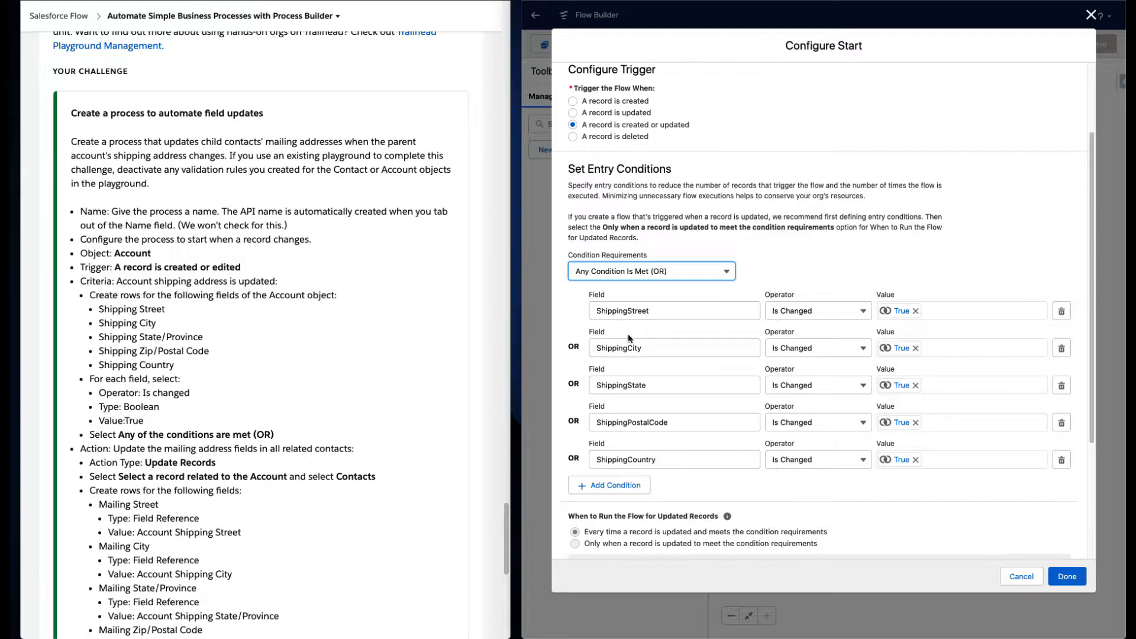
scroll(734, 482, "down", 2)
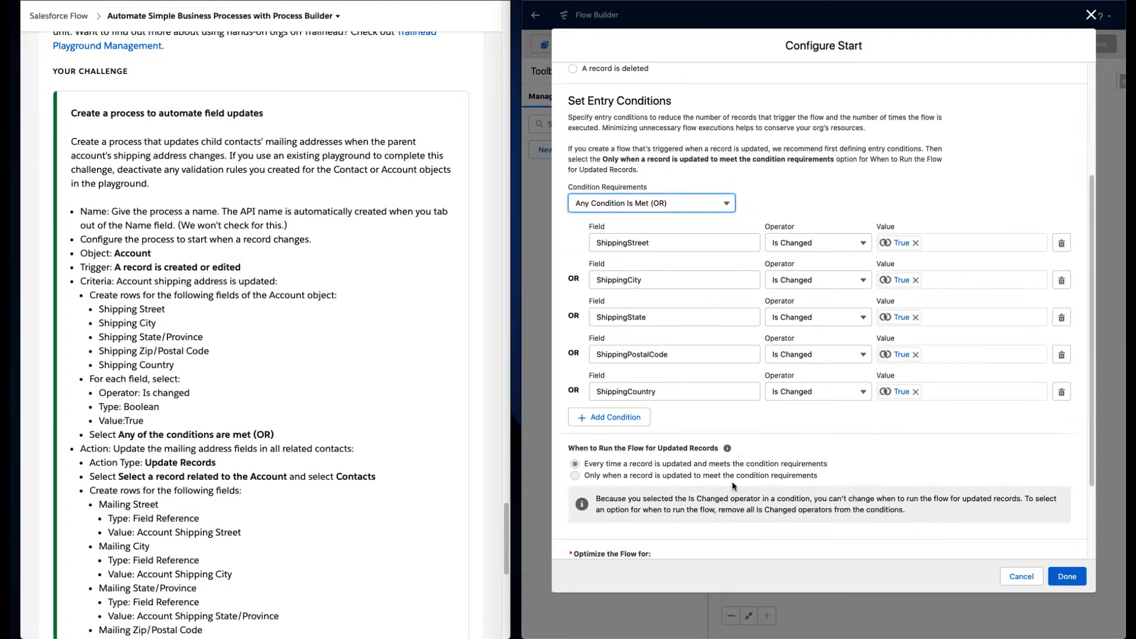
left_click(707, 474)
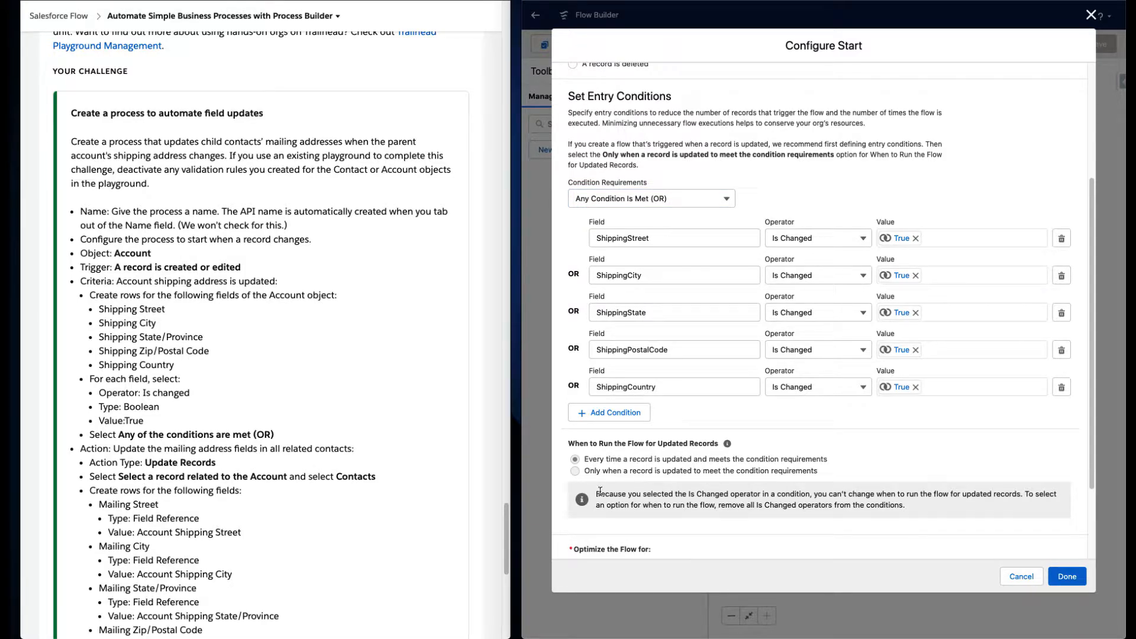
left_click_drag(600, 491, 895, 503)
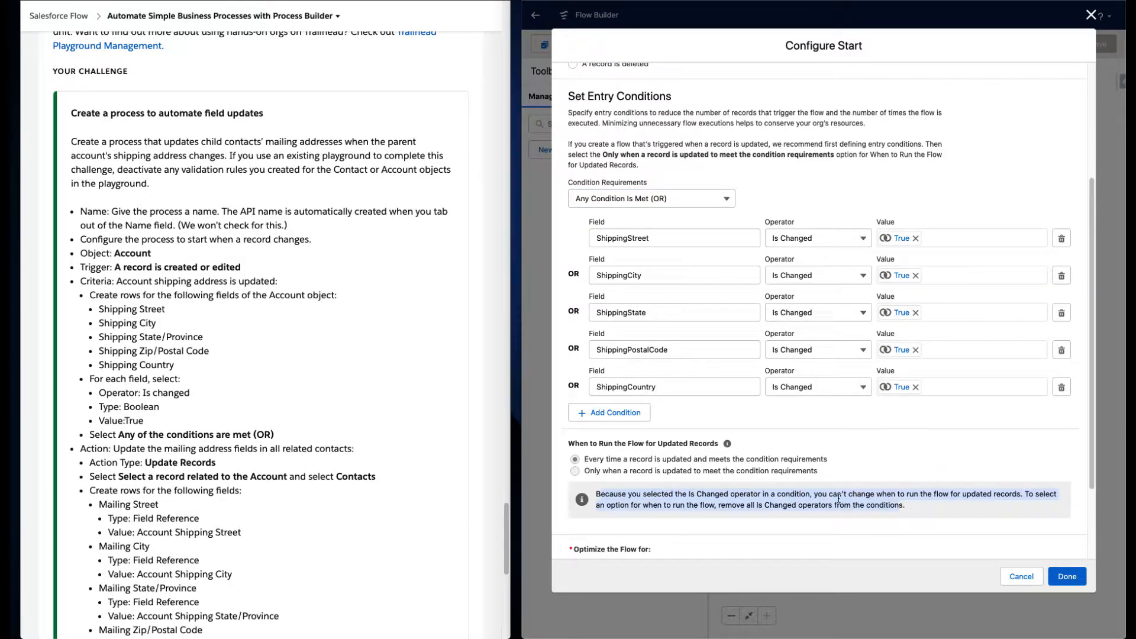
- Keep the flow optimized for Actions and Related Records and close the start configuration
scroll(770, 474, "down", 3)
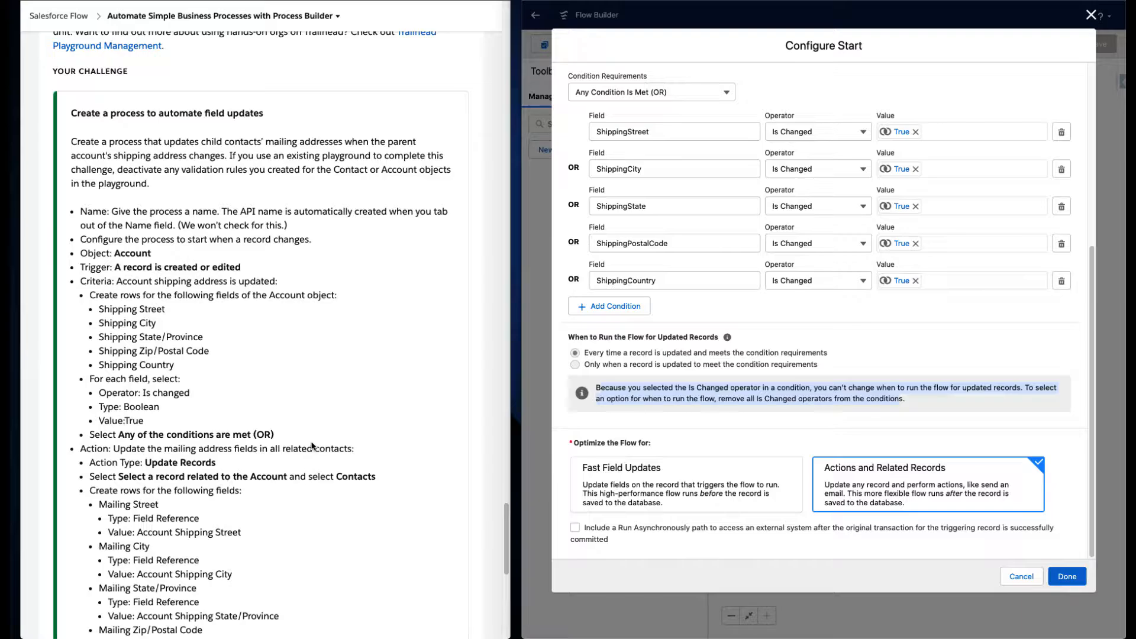
scroll(312, 446, "down", 1)
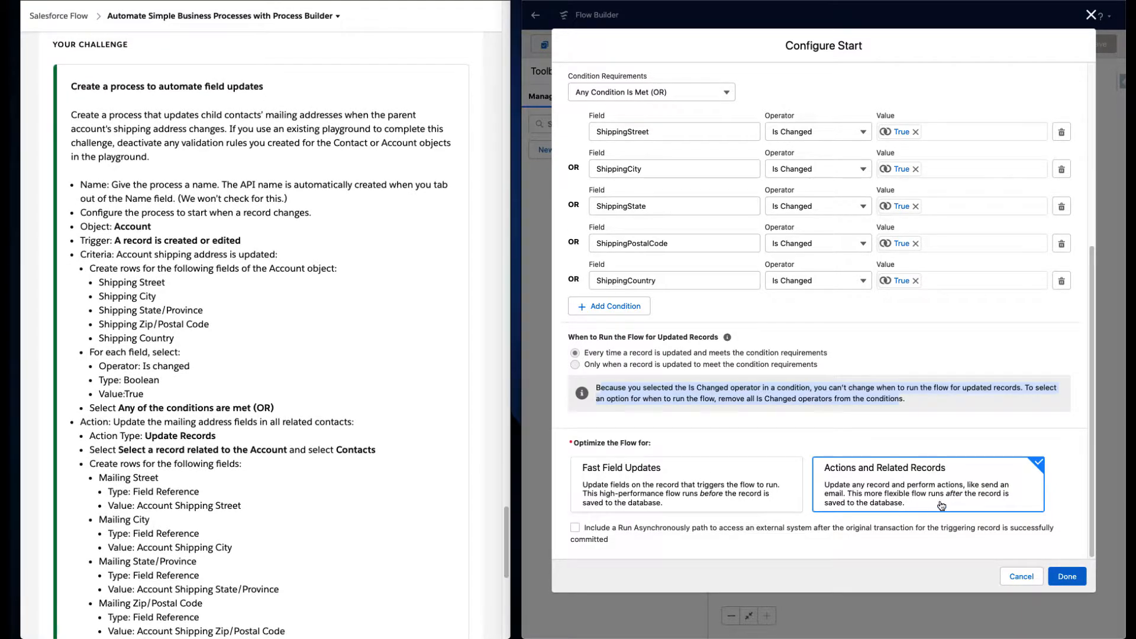
left_click(1067, 576)
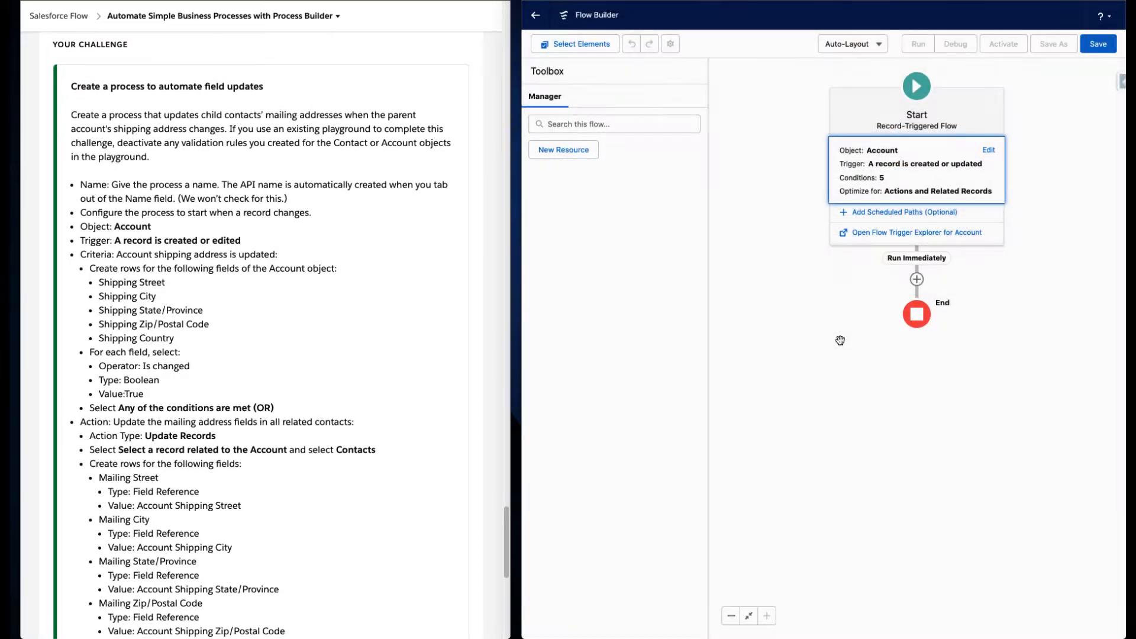
- Add an Update Records element on the path after the start
scroll(178, 323, "down", 2)
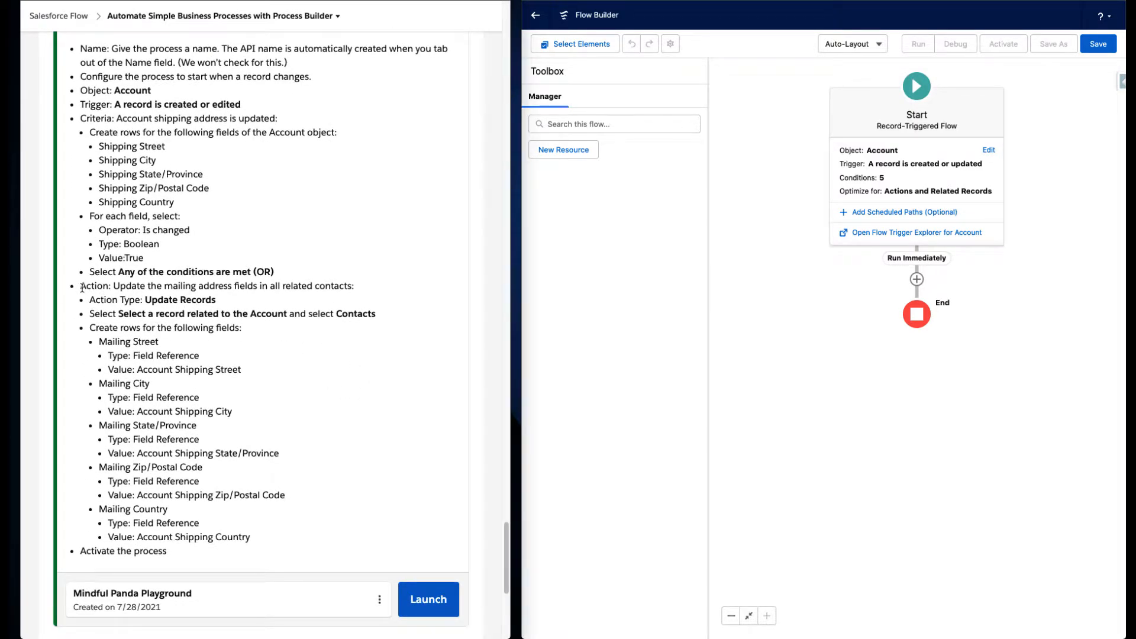
left_click_drag(80, 286, 388, 311)
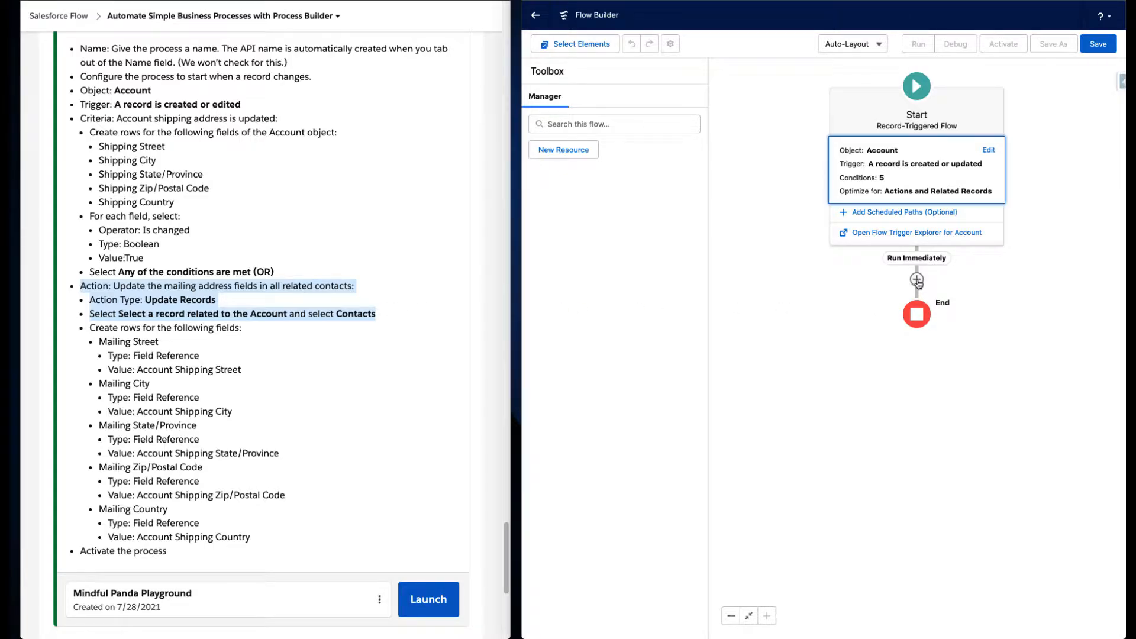
left_click(917, 280)
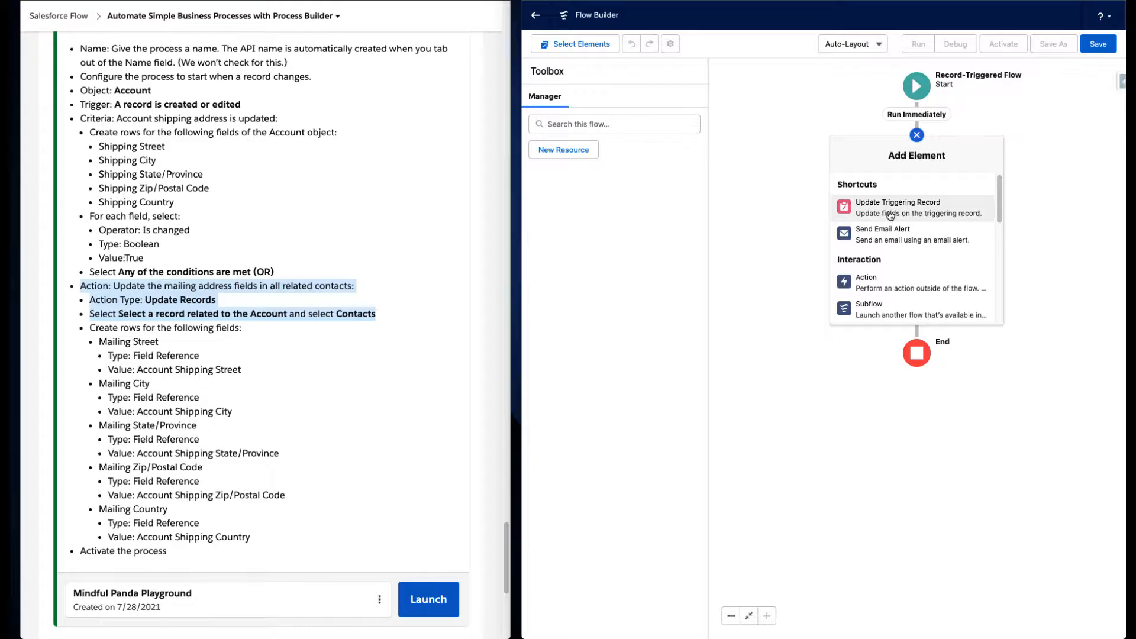
scroll(900, 219, "down", 2)
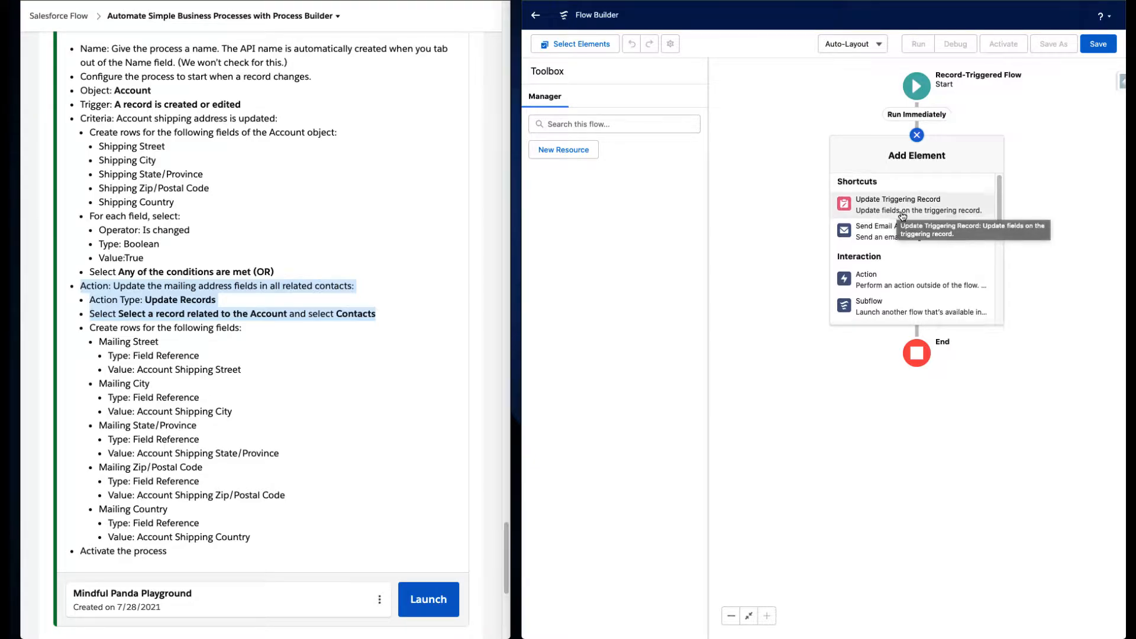
scroll(904, 221, "down", 5)
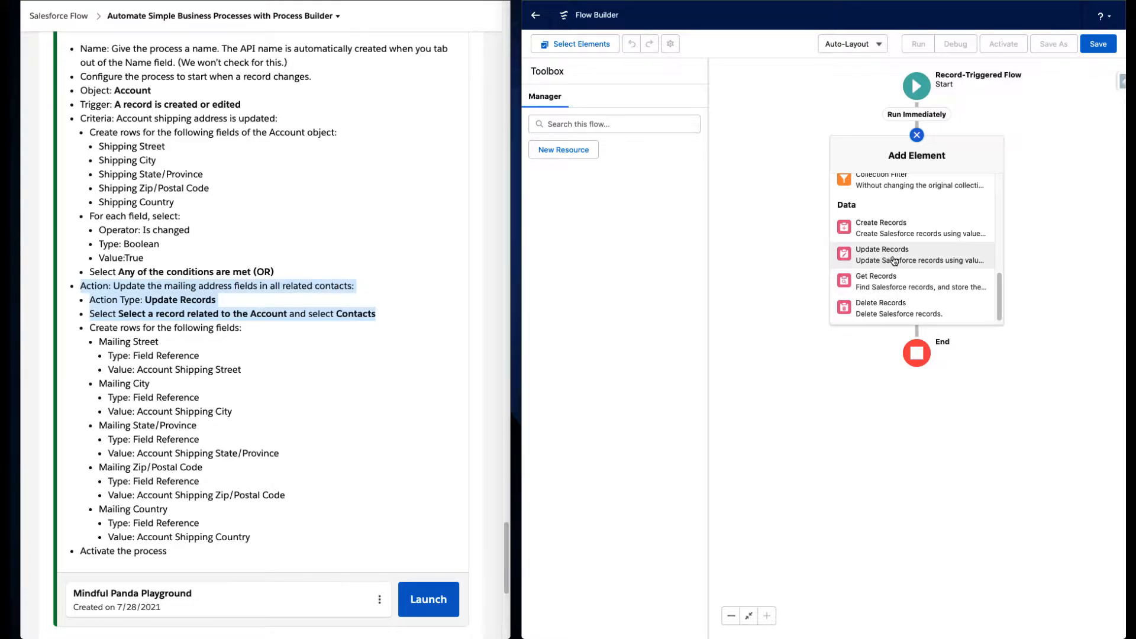
left_click(892, 259)
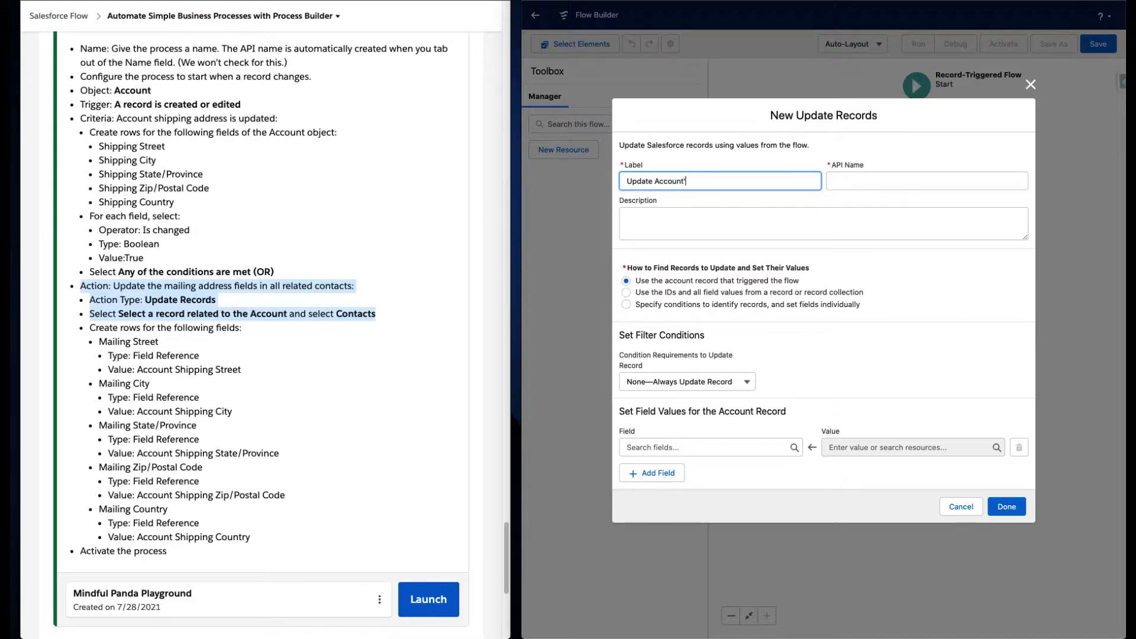
- Label the element Update Account's Contacts and describe it as 'This will update all of the accounts related to the contact'
type("Update Account's Contacts")
left_click(793, 228)
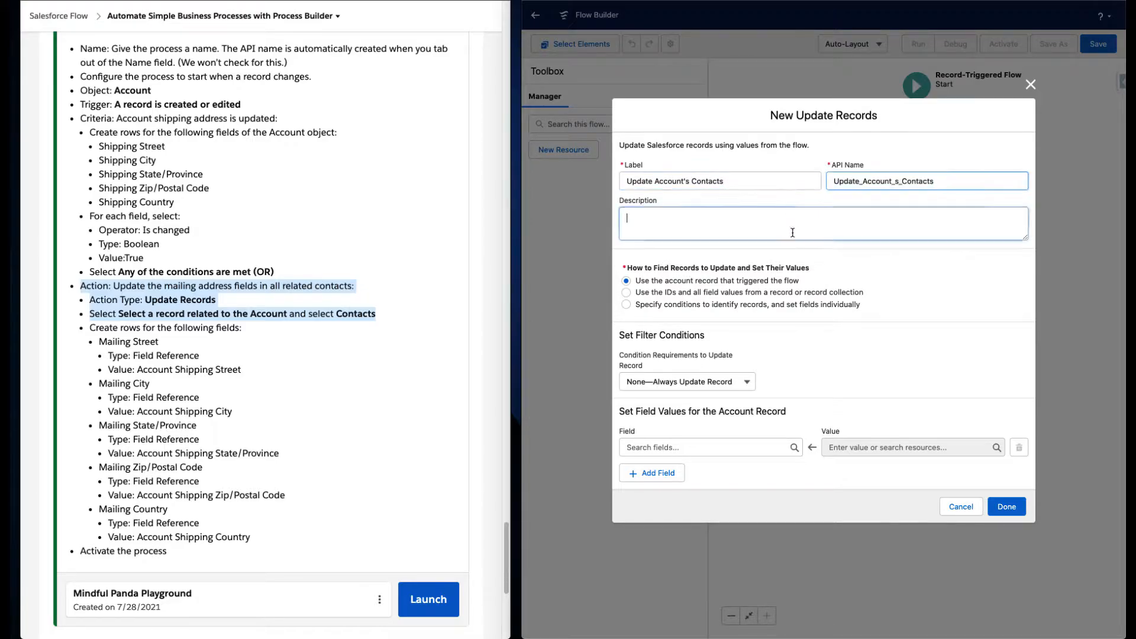
type("This will up")
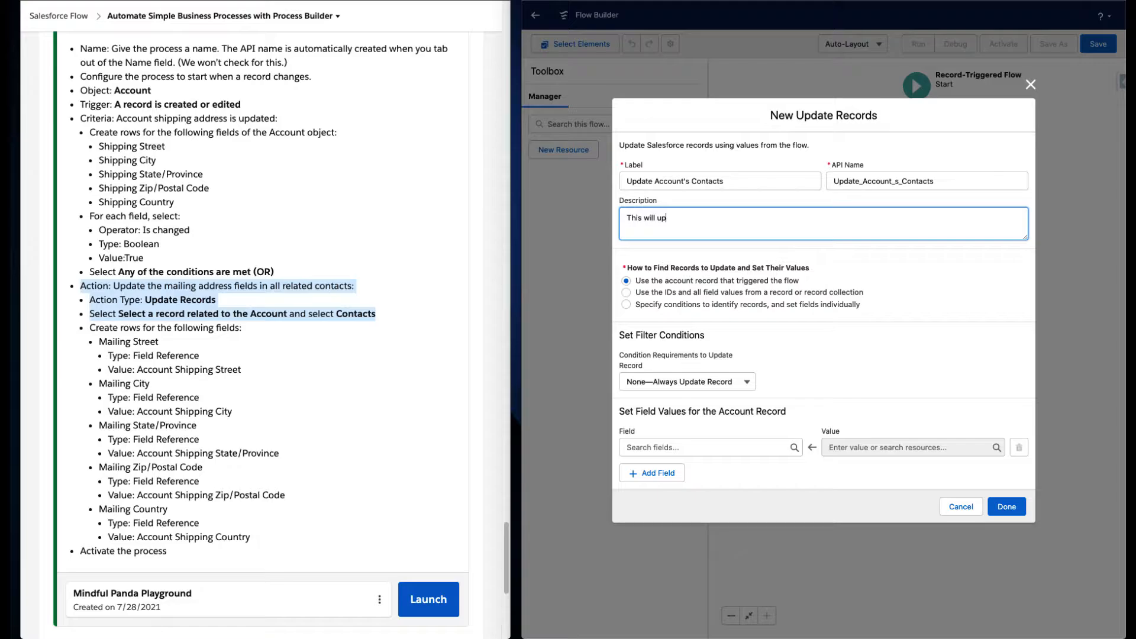
type("date all of the accounts related to the conta")
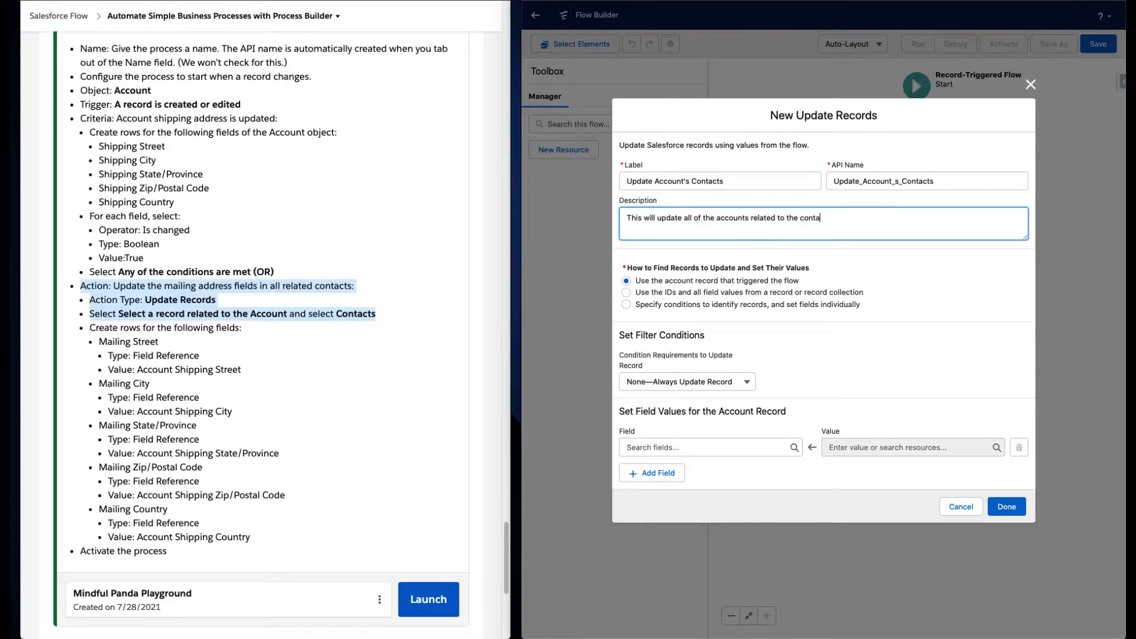
type("ct")
- Choose to specify conditions and set fields individually, and pick Contact as the object to update
left_click(723, 306)
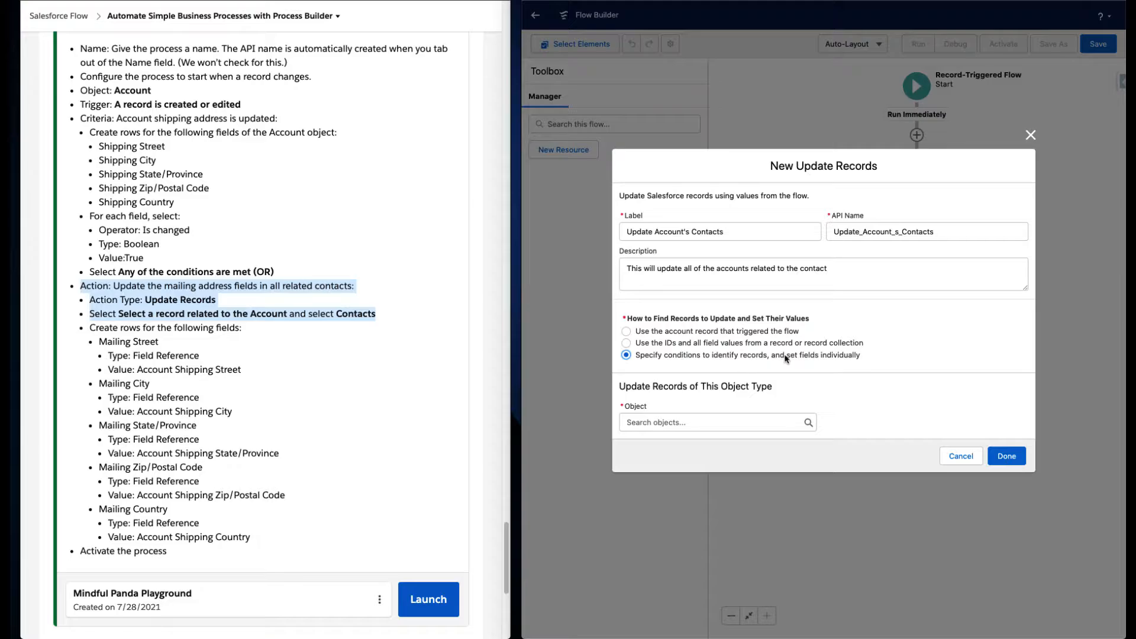
left_click(734, 422)
type("Contact")
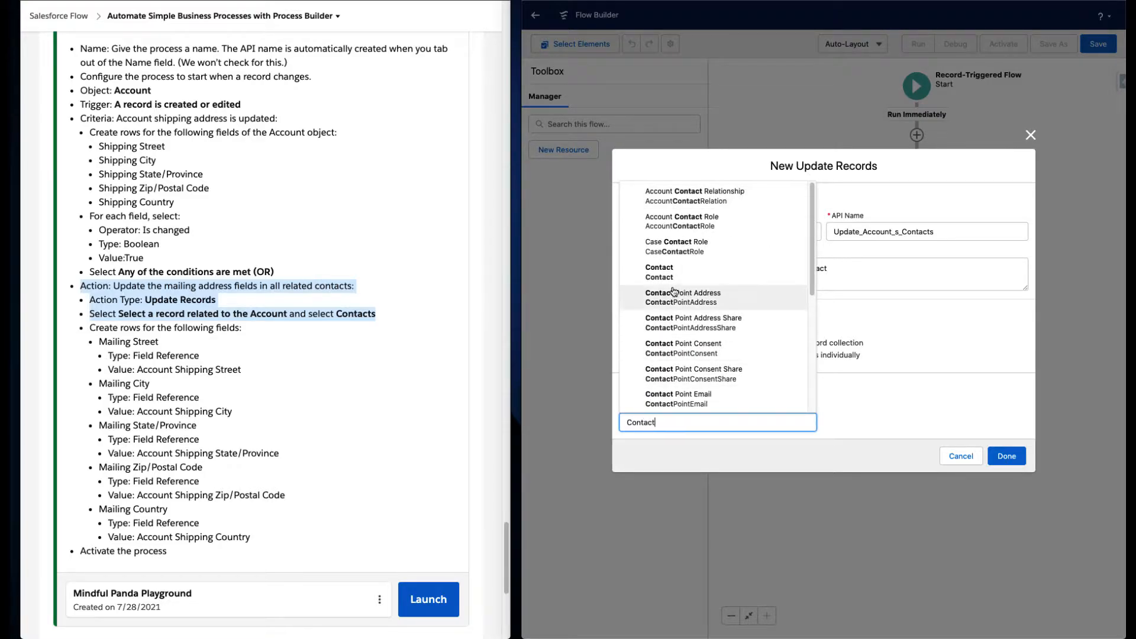
left_click(678, 279)
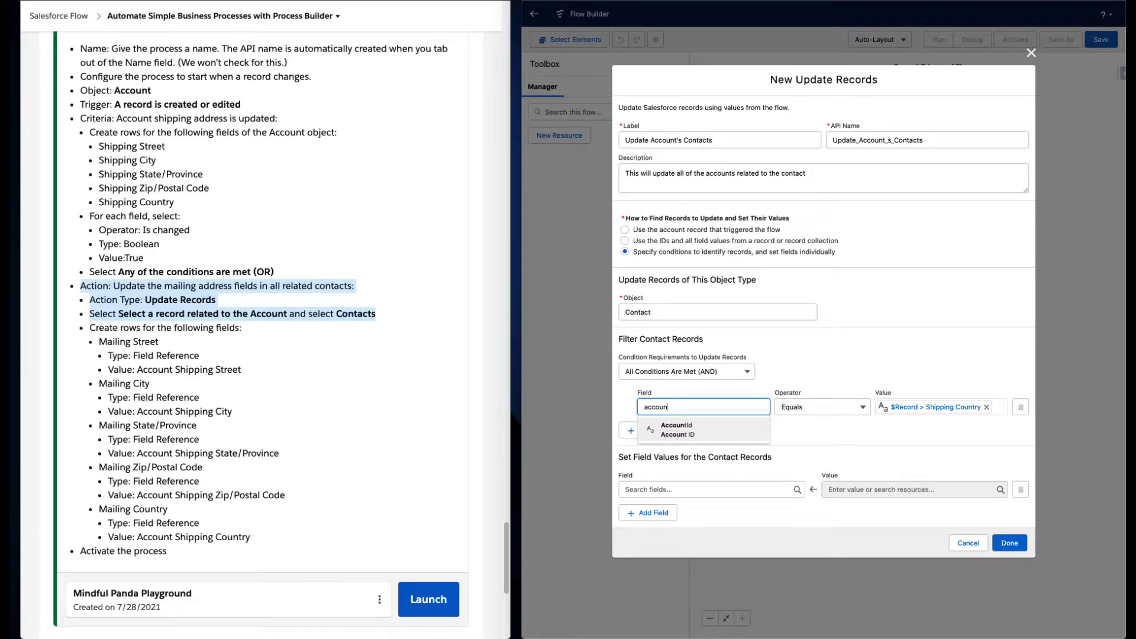
- Filter contact records where AccountId Equals $Record > Account ID
type("tId")
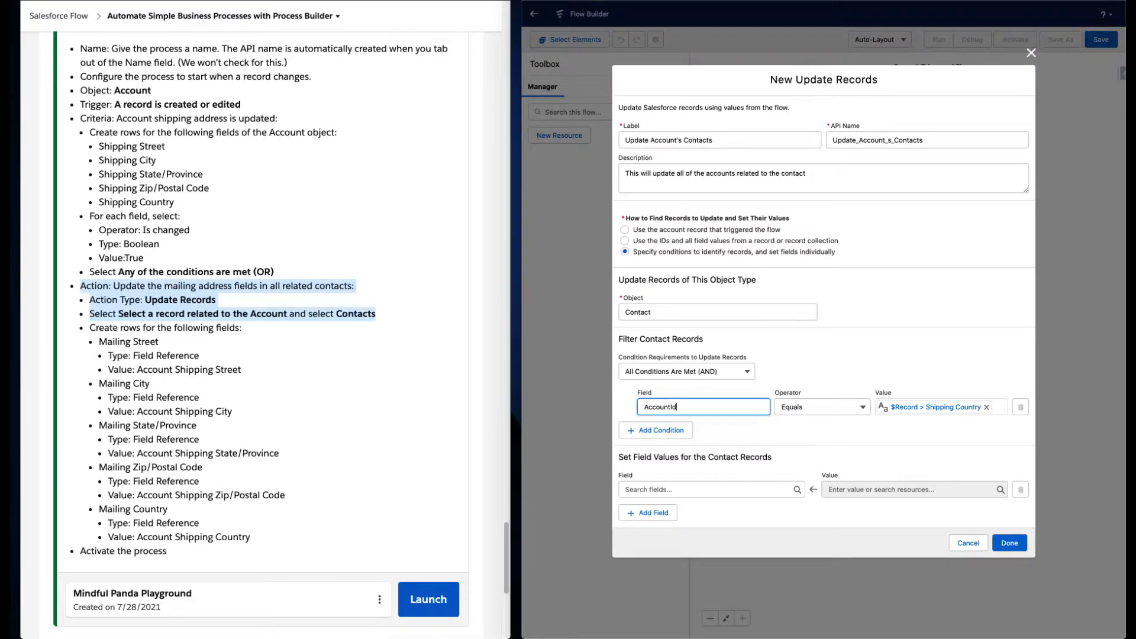
left_click(986, 407)
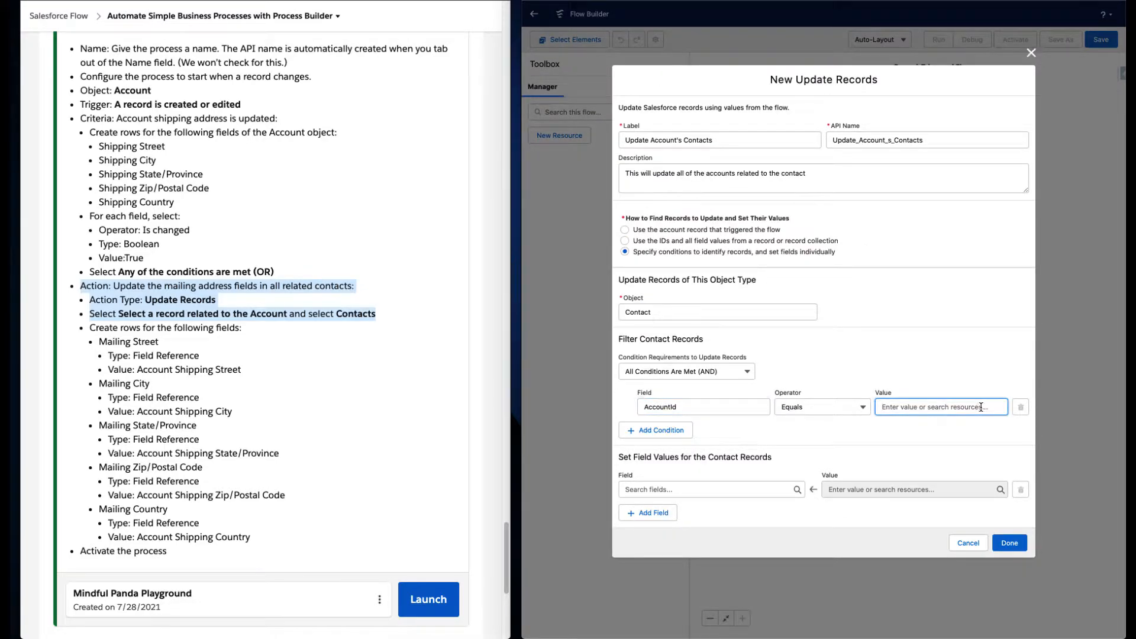
type("rec")
left_click(935, 451)
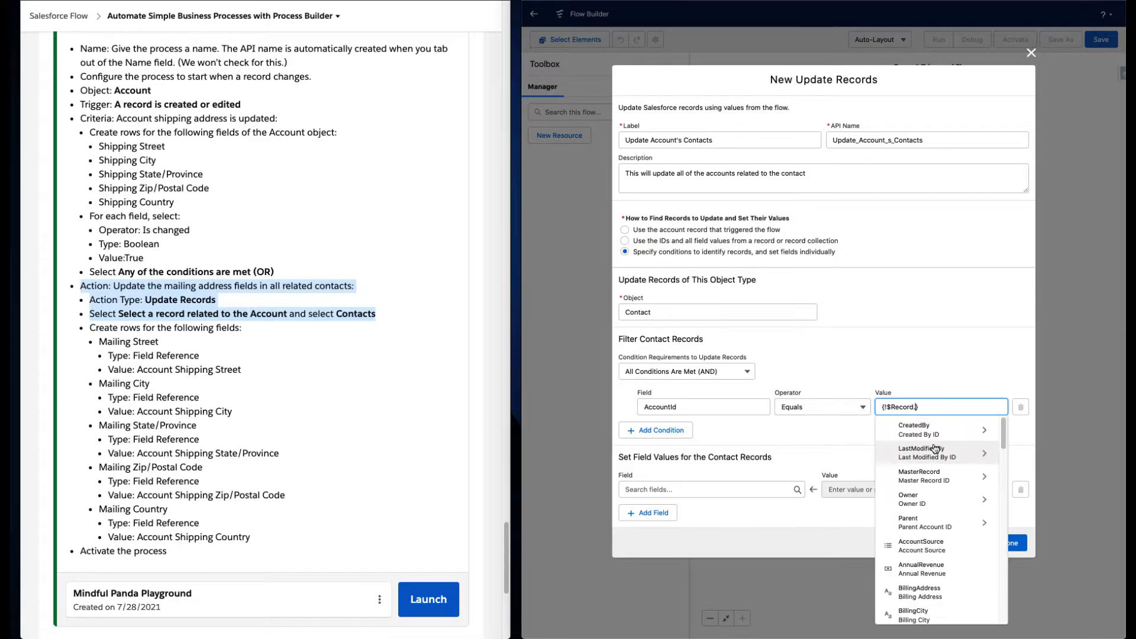
type("id")
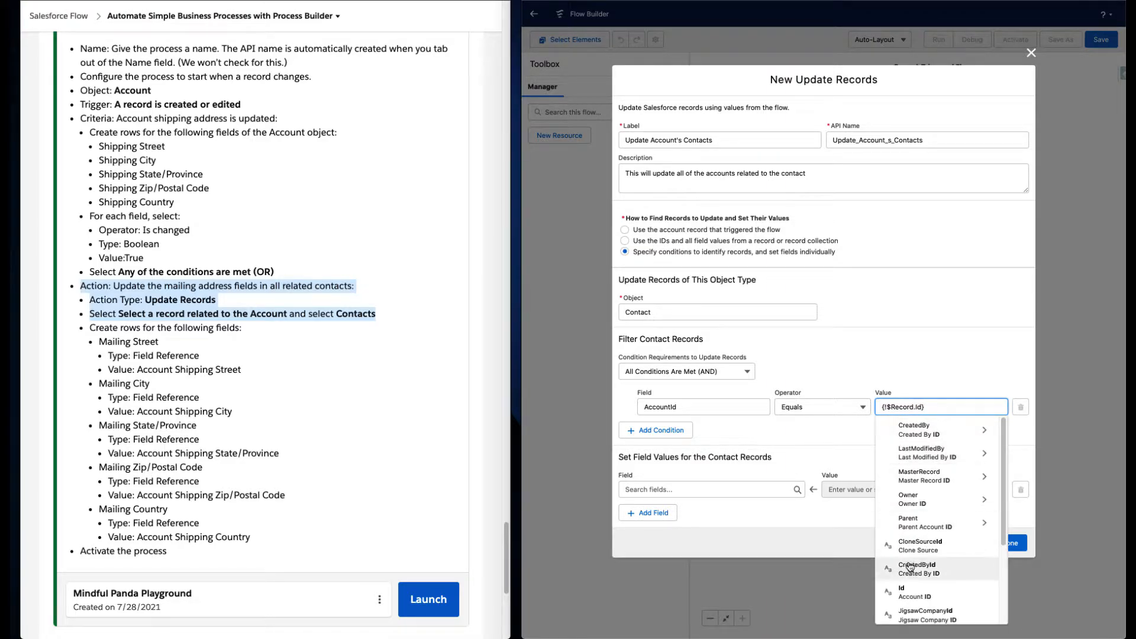
left_click(927, 595)
left_click(843, 432)
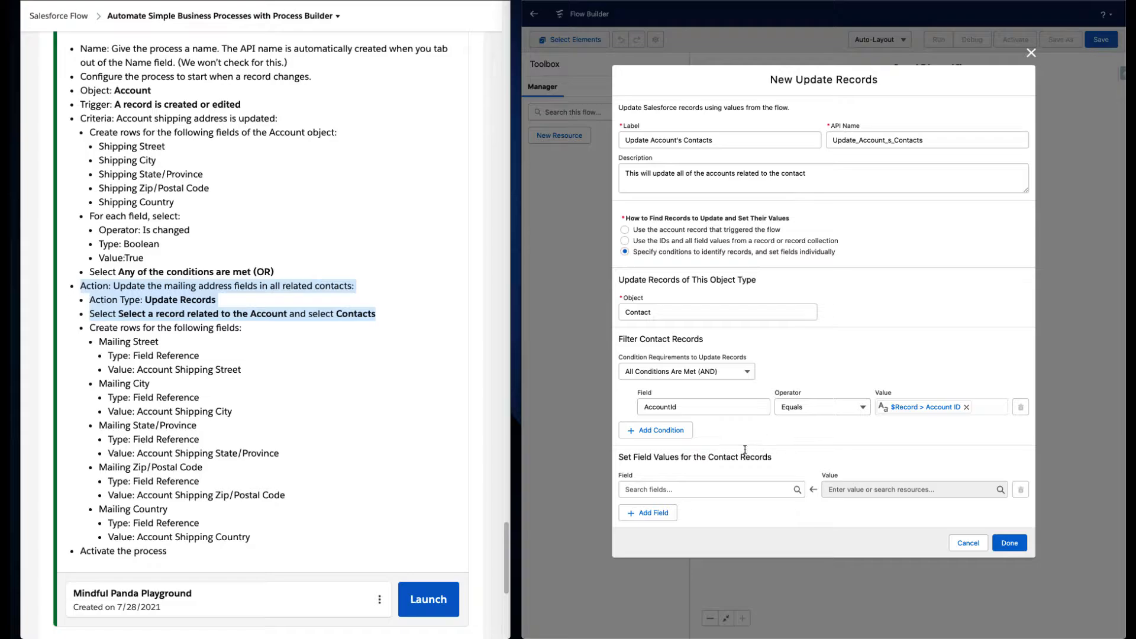
- Set the contacts' MailingStreet field to $Record > Shipping Street
left_click(700, 489)
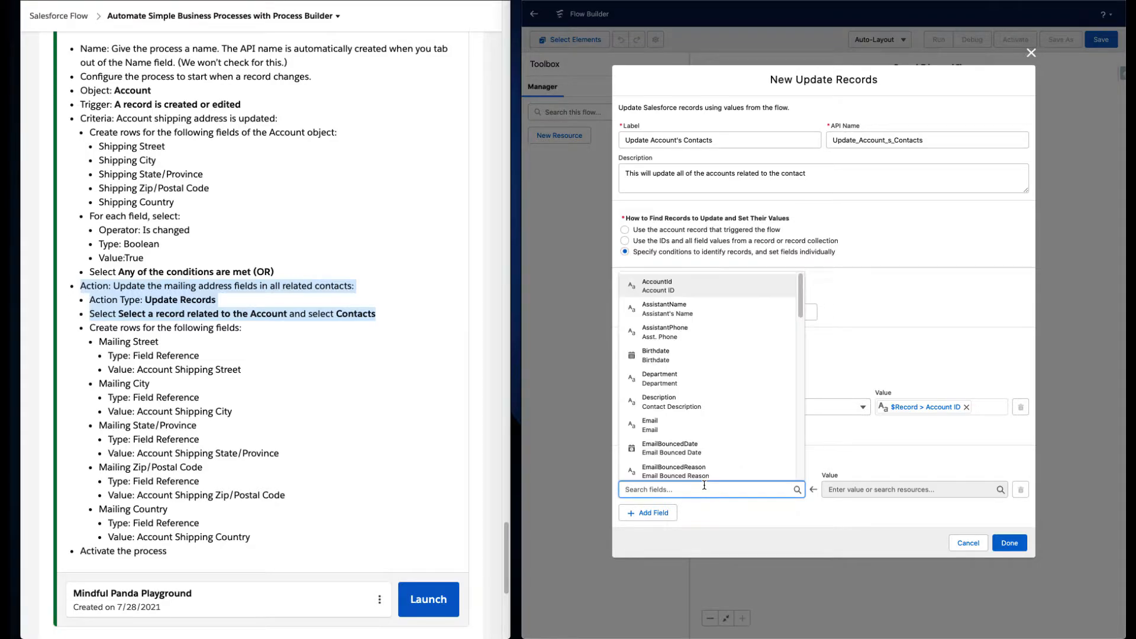
type("stree")
left_click(704, 444)
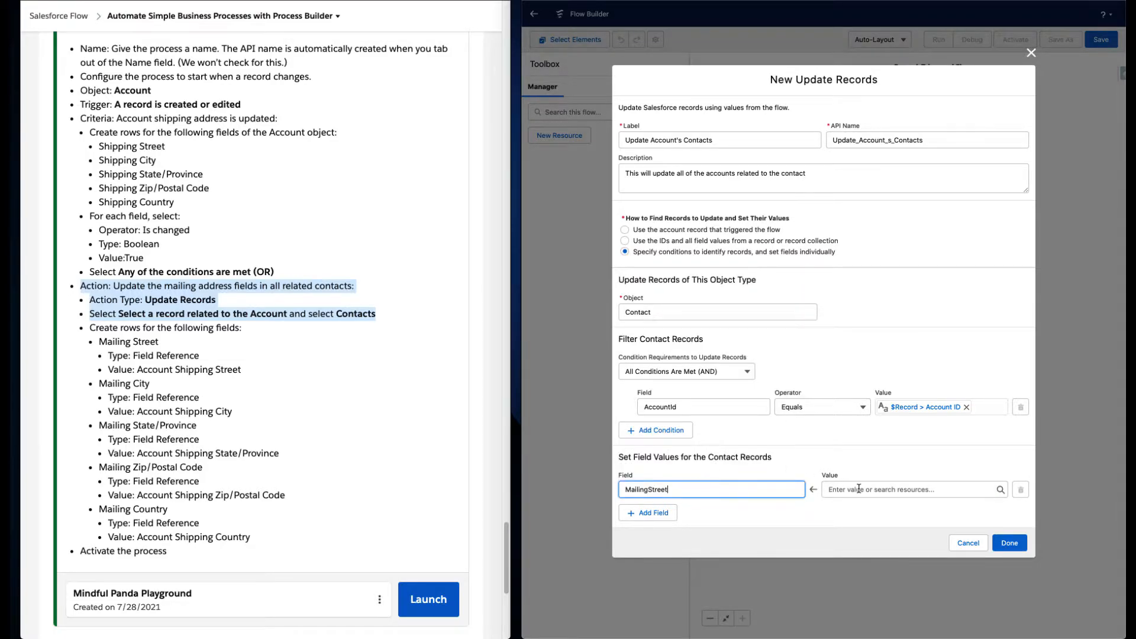
left_click(860, 488)
type("rec")
left_click(890, 452)
type("street")
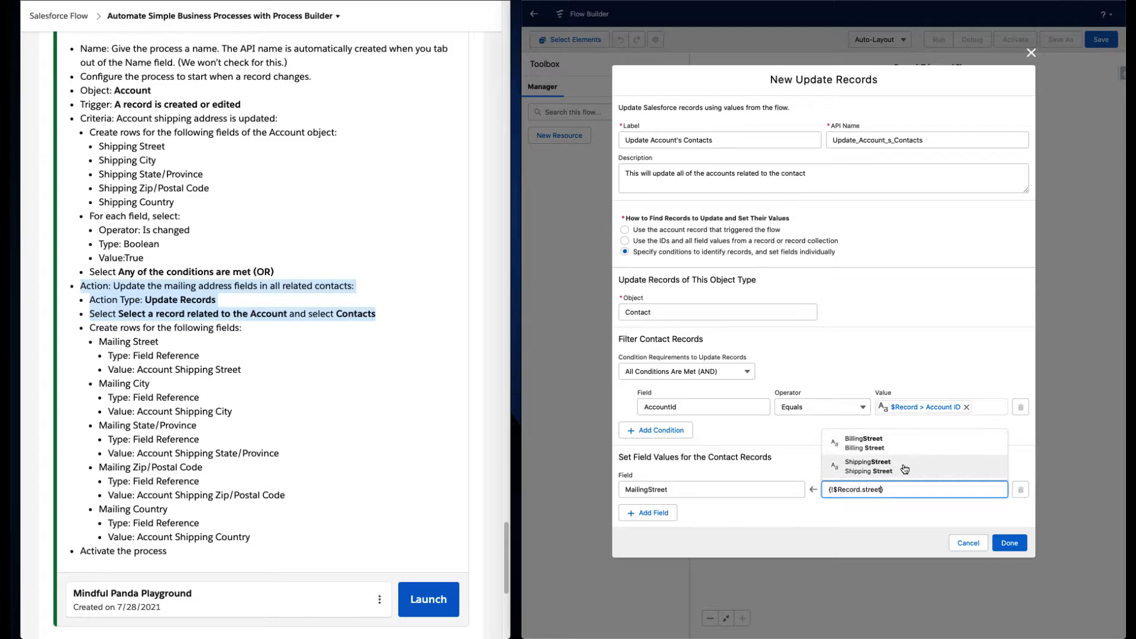
left_click(876, 467)
- Add a field row setting MailingCity to $Record > Shipping City
left_click(650, 513)
left_click(673, 507)
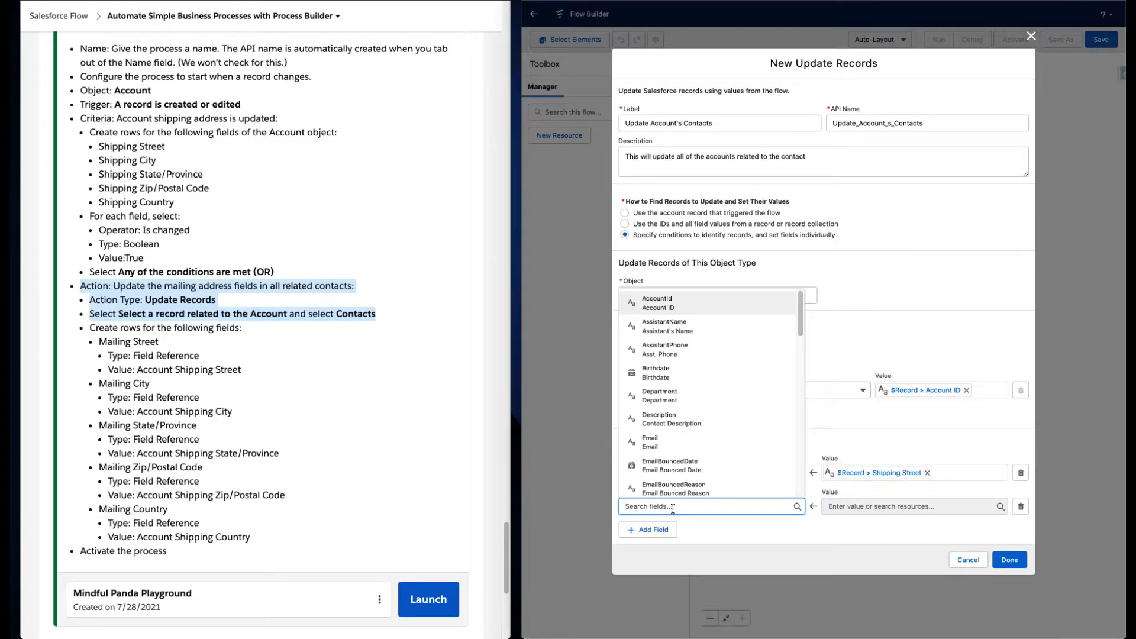
type("mai")
left_click(707, 468)
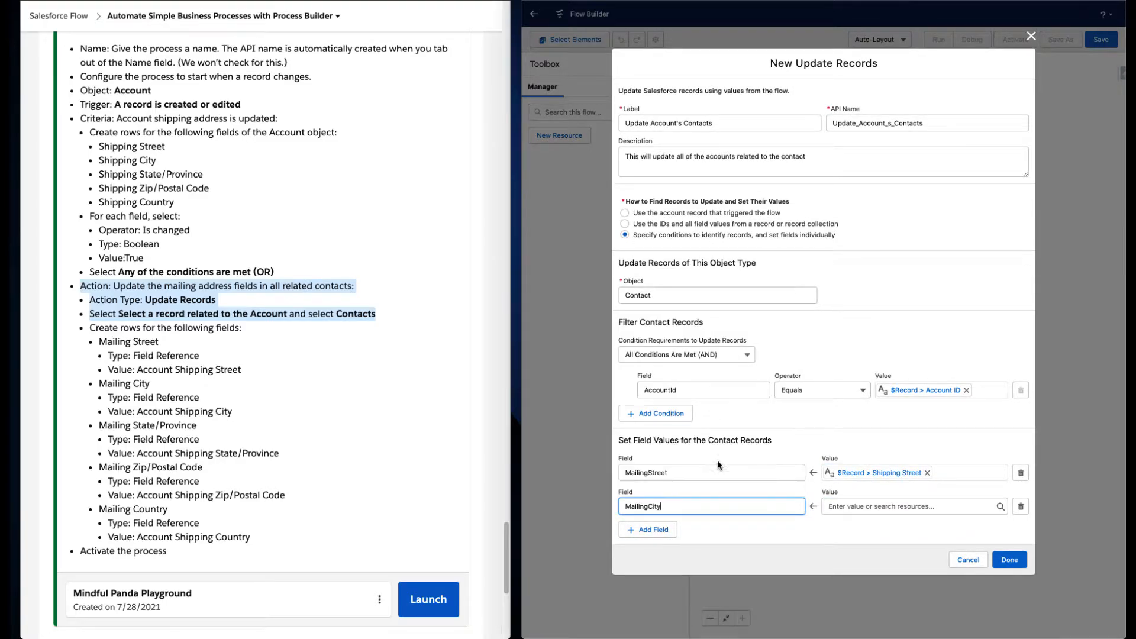
left_click(865, 506)
type("rec")
left_click(871, 464)
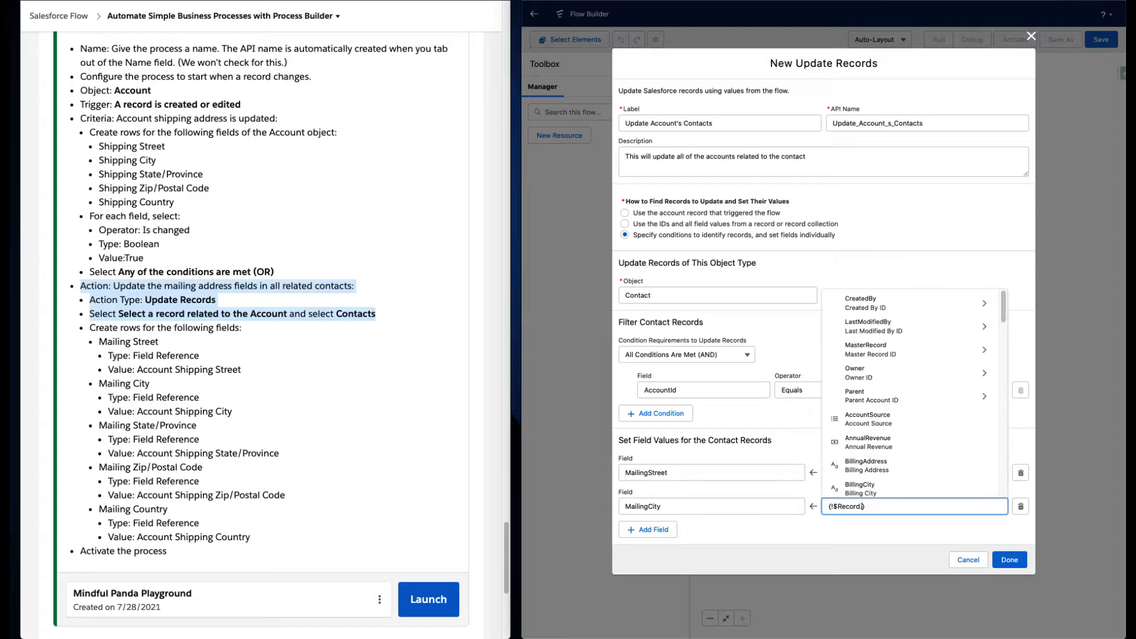
type("city")
left_click(913, 487)
- Add a field row setting MailingState to $Record > Shipping State/Province
left_click(668, 531)
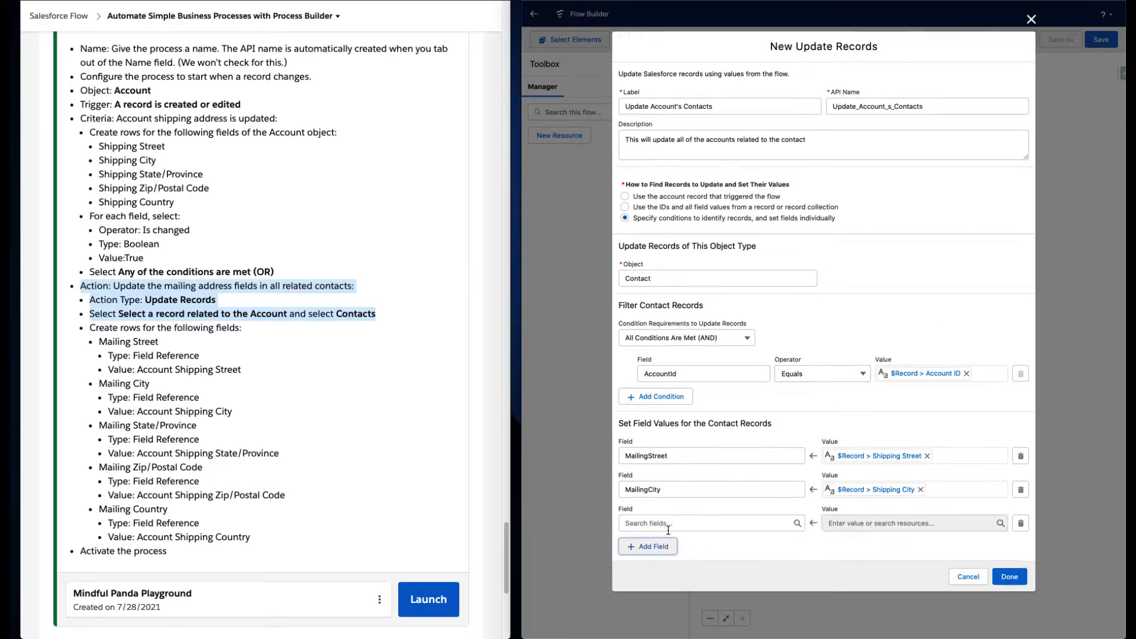
left_click(675, 525)
type("s")
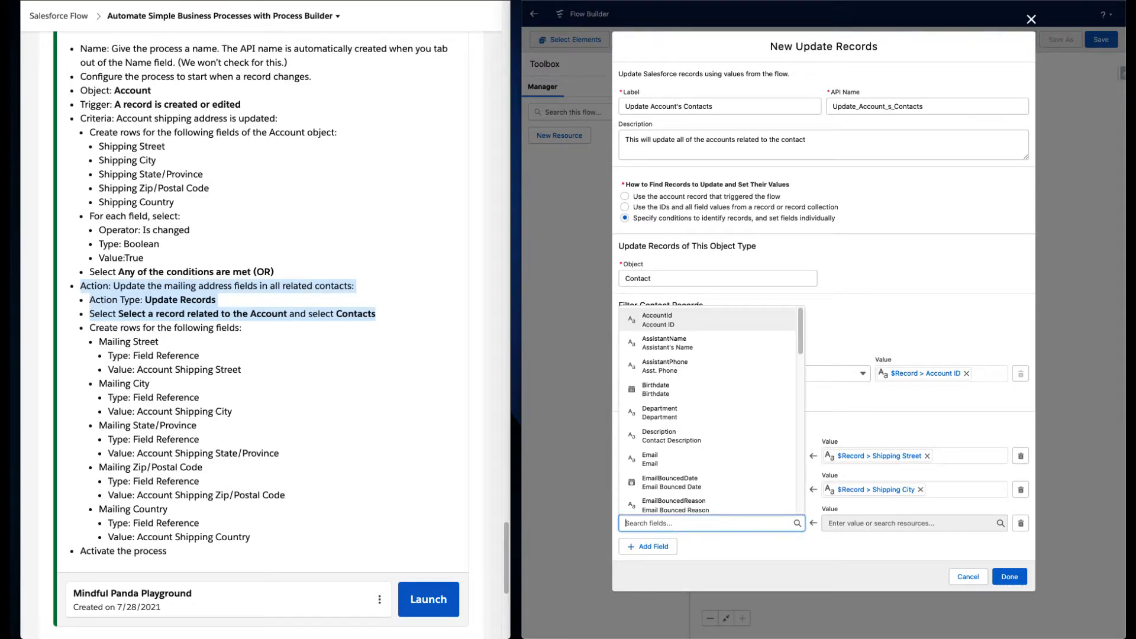
type("tate")
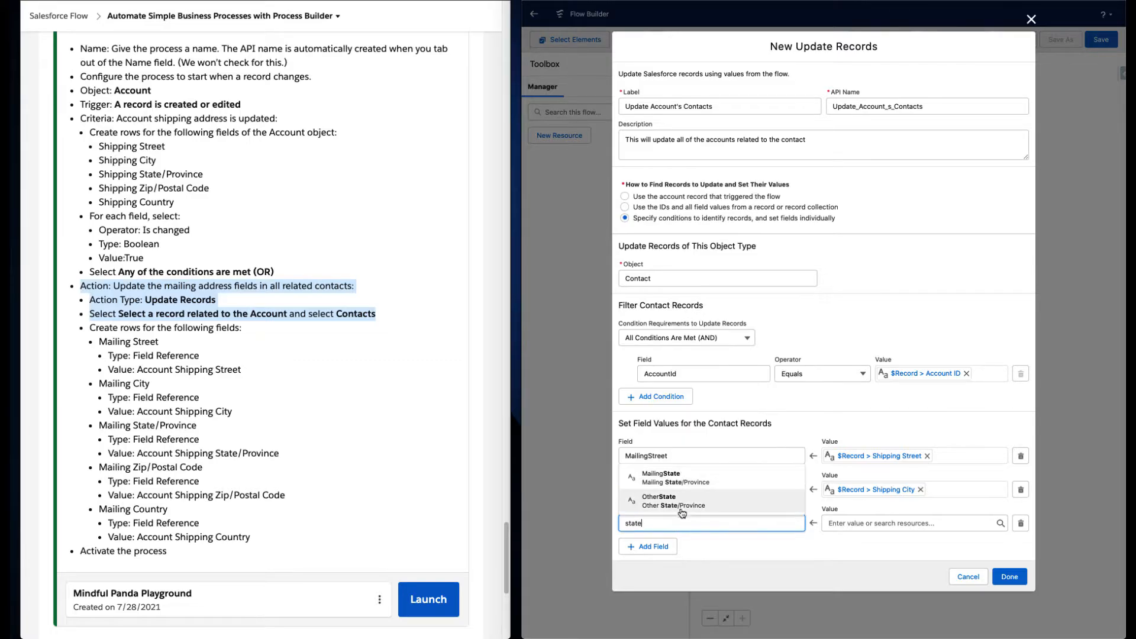
left_click(700, 482)
left_click(909, 526)
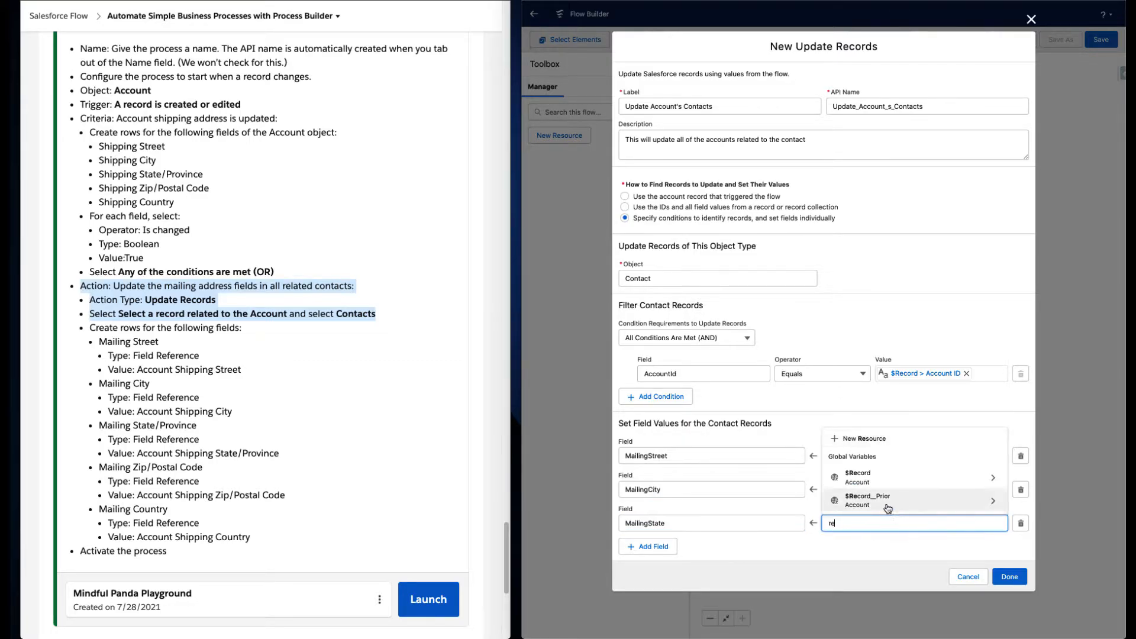
left_click(873, 481)
type("state")
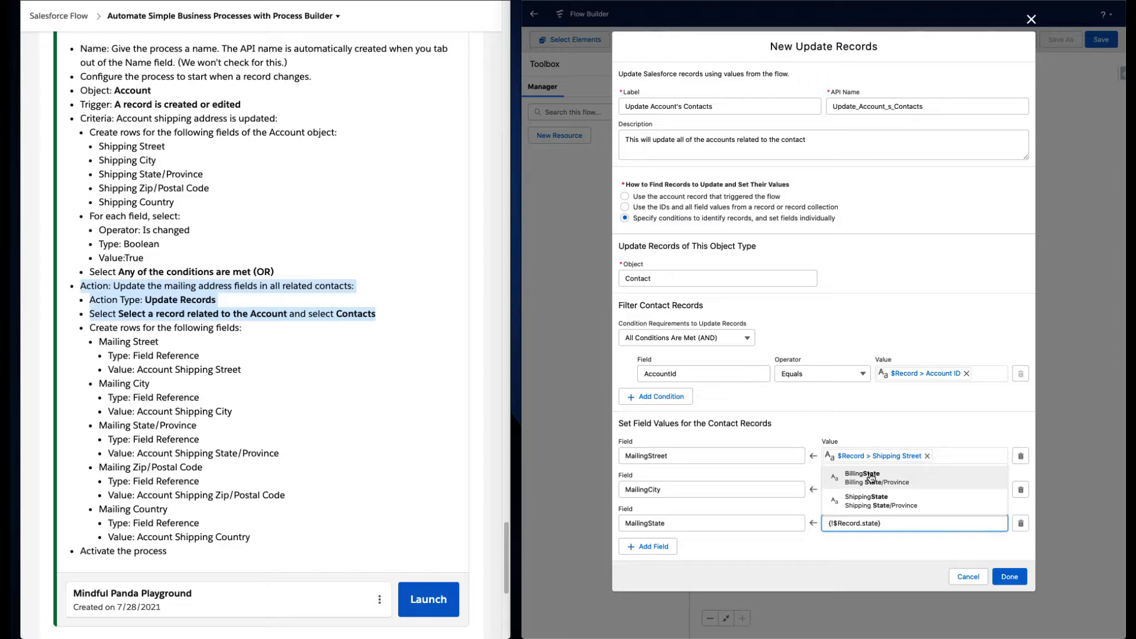
left_click(869, 501)
- Add a field row setting MailingPostalCode to $Record > Shipping Zip/Postal Code
left_click(656, 547)
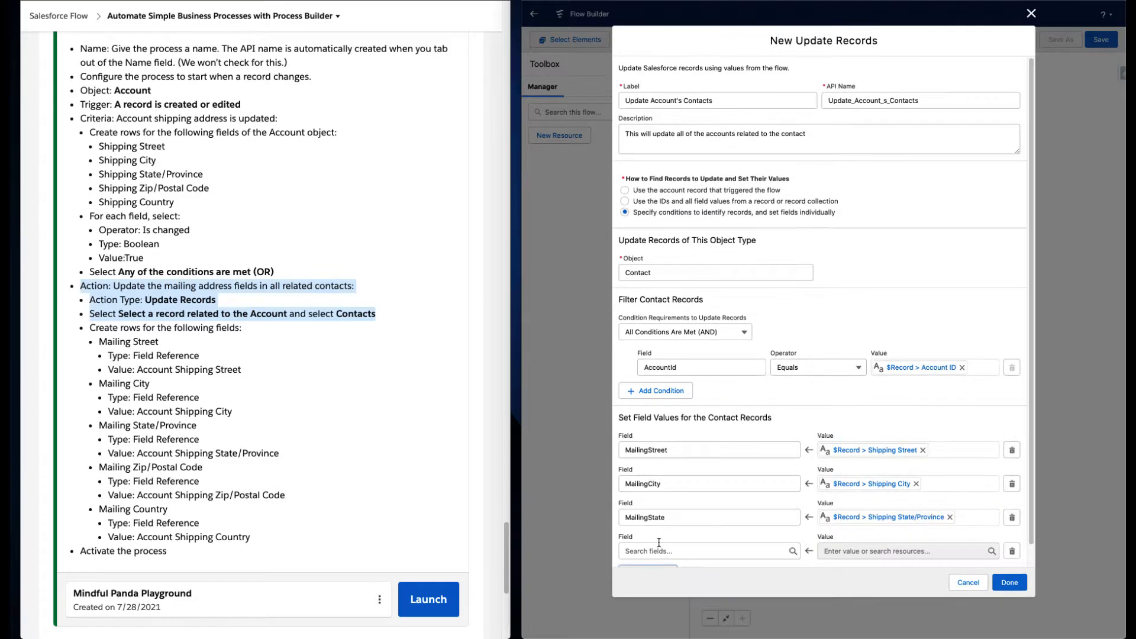
left_click(673, 532)
type("zip")
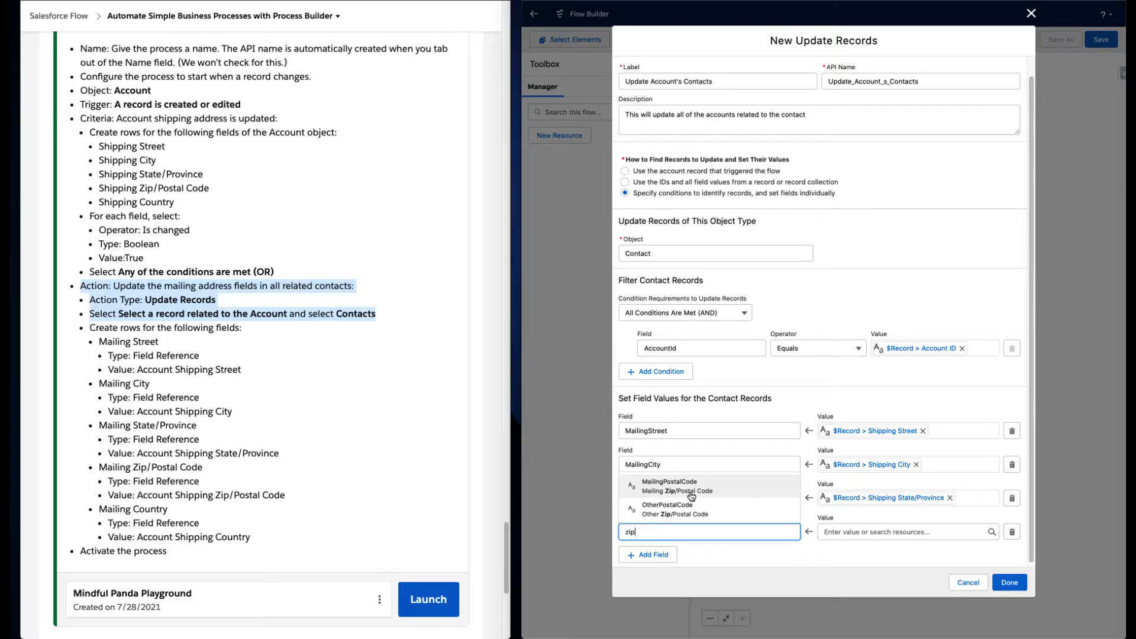
left_click(691, 492)
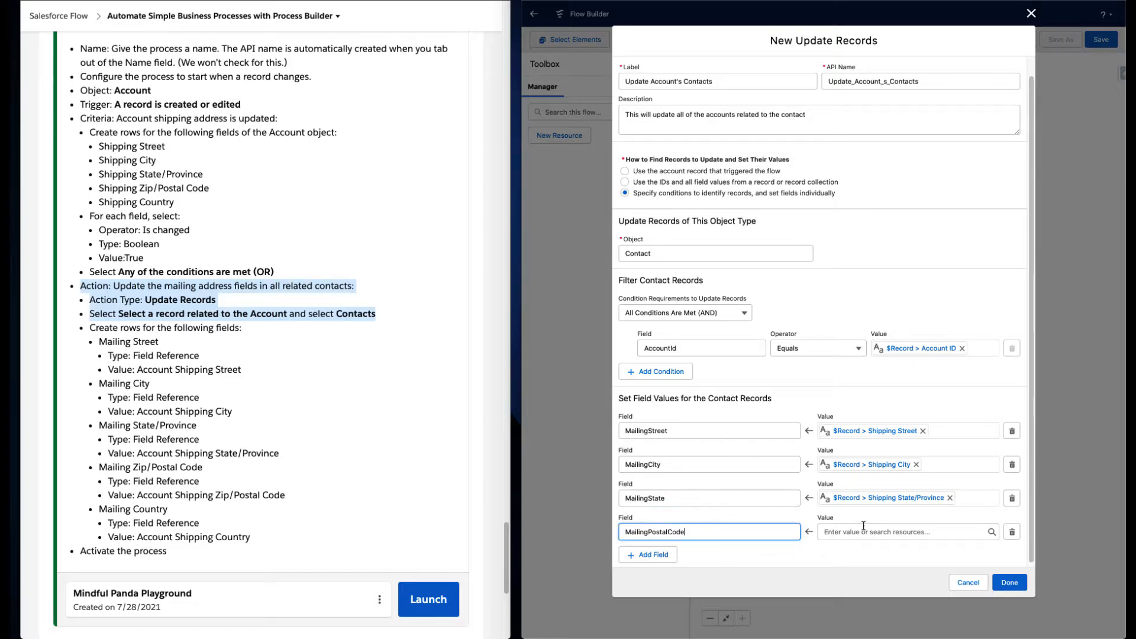
left_click(866, 531)
type("rec")
type("Sh")
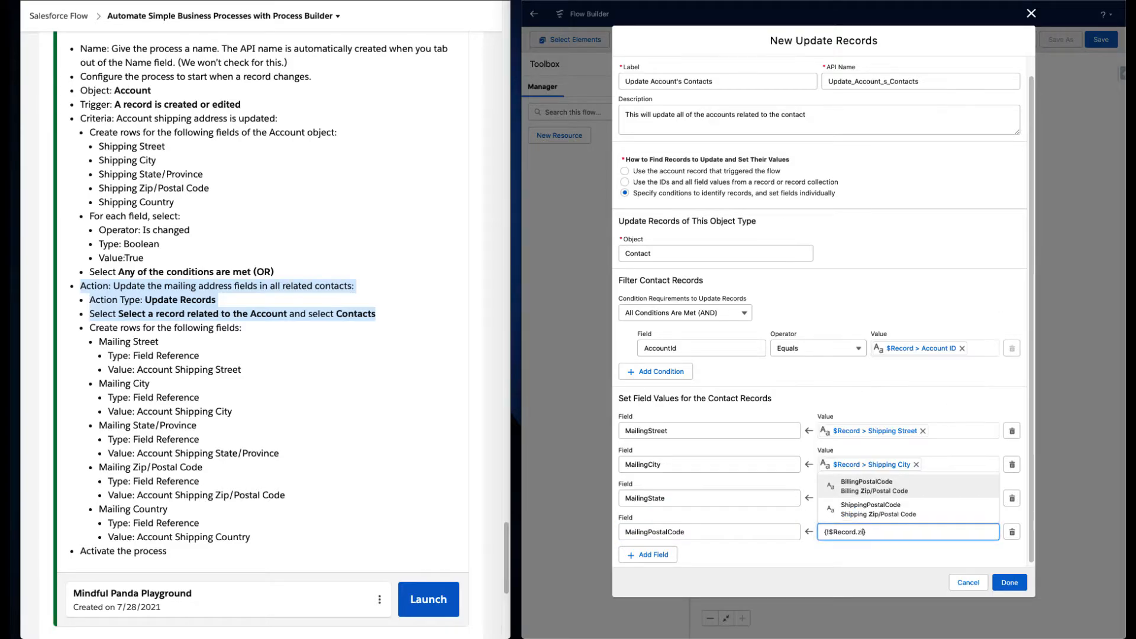
left_click(864, 492)
- Add a field row setting MailingCountry to $Record > Shipping Country and finish the Update Records element
left_click(669, 554)
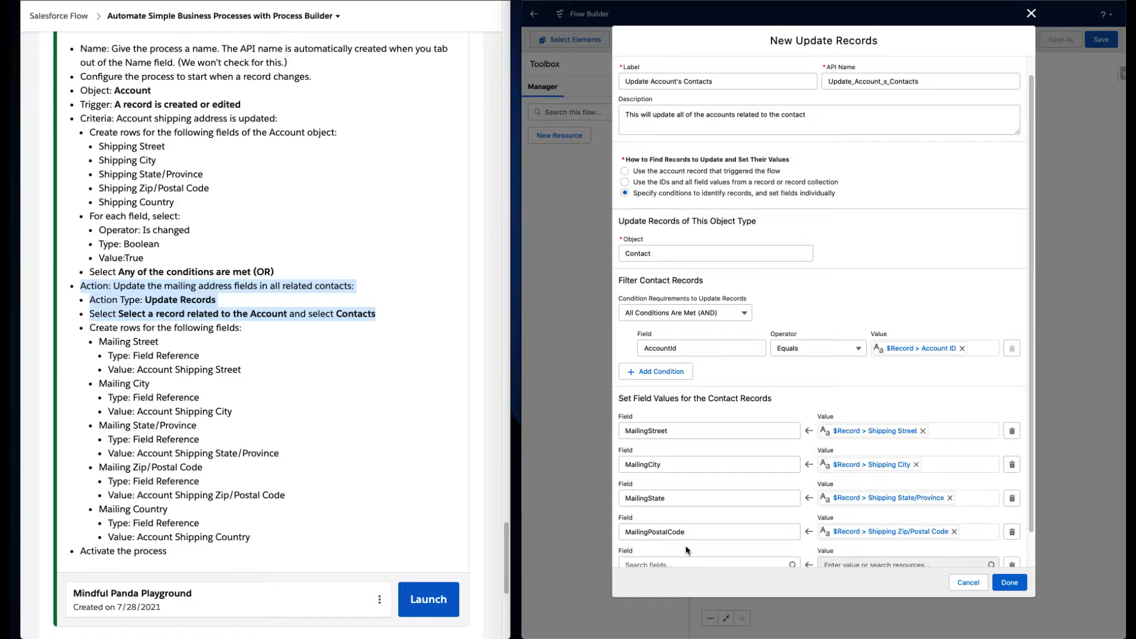
left_click(688, 563)
type("count")
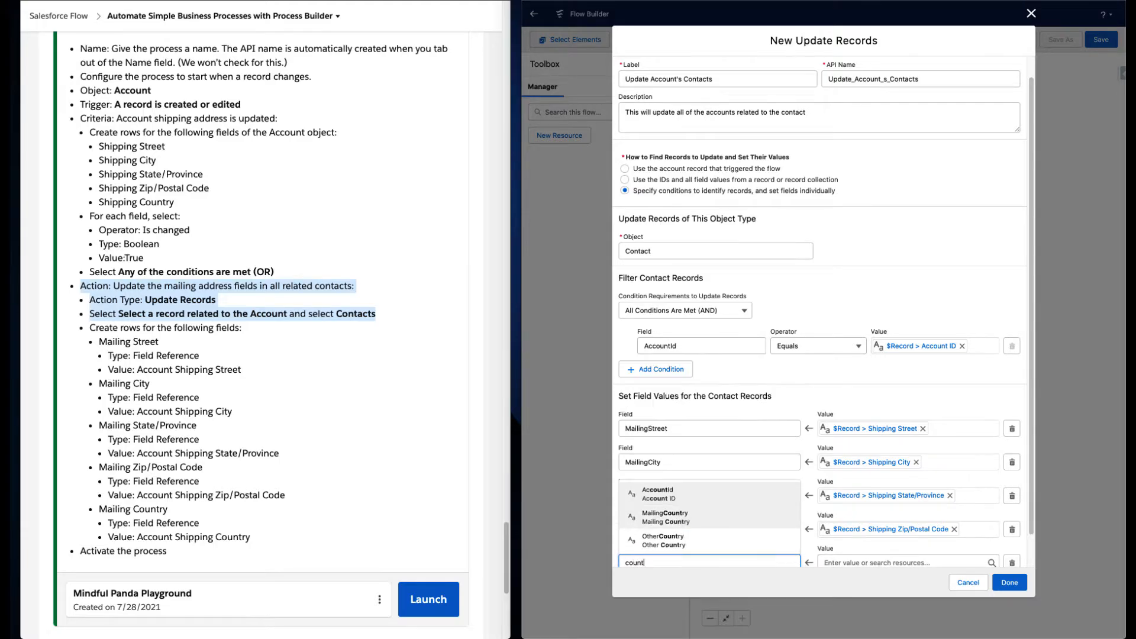
left_click(710, 513)
left_click(876, 558)
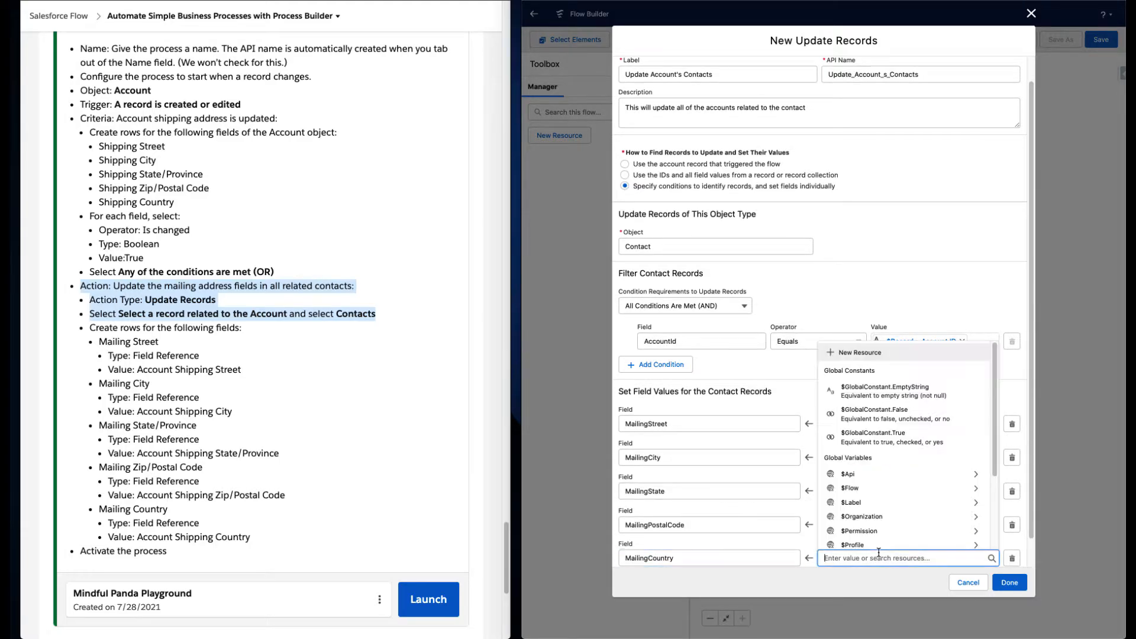
type("$R")
left_click(870, 518)
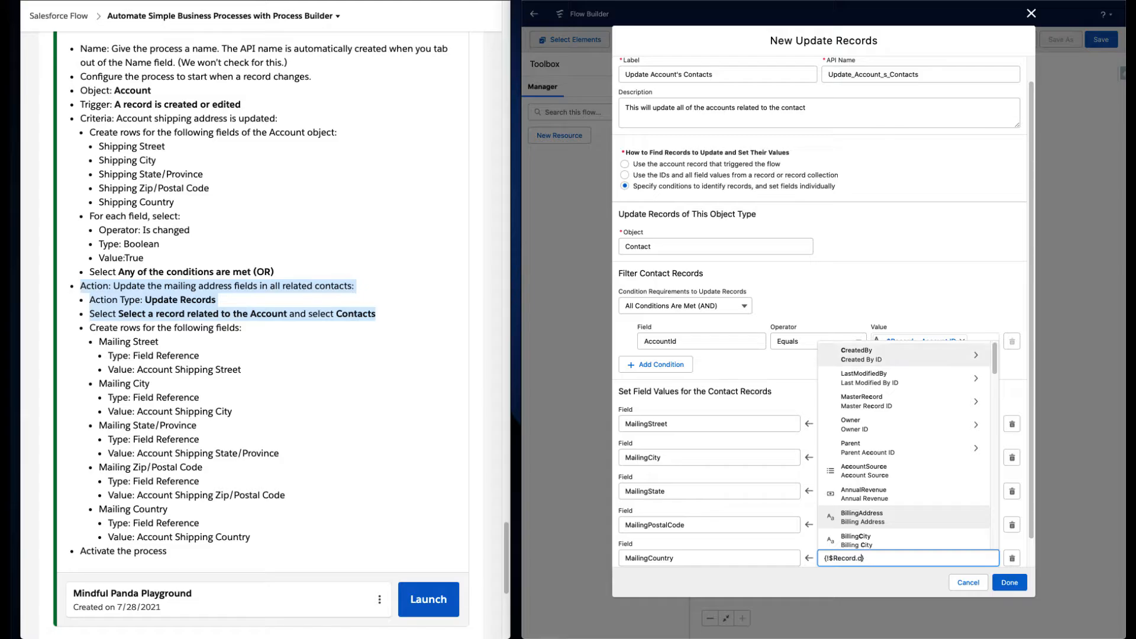
type("countr")
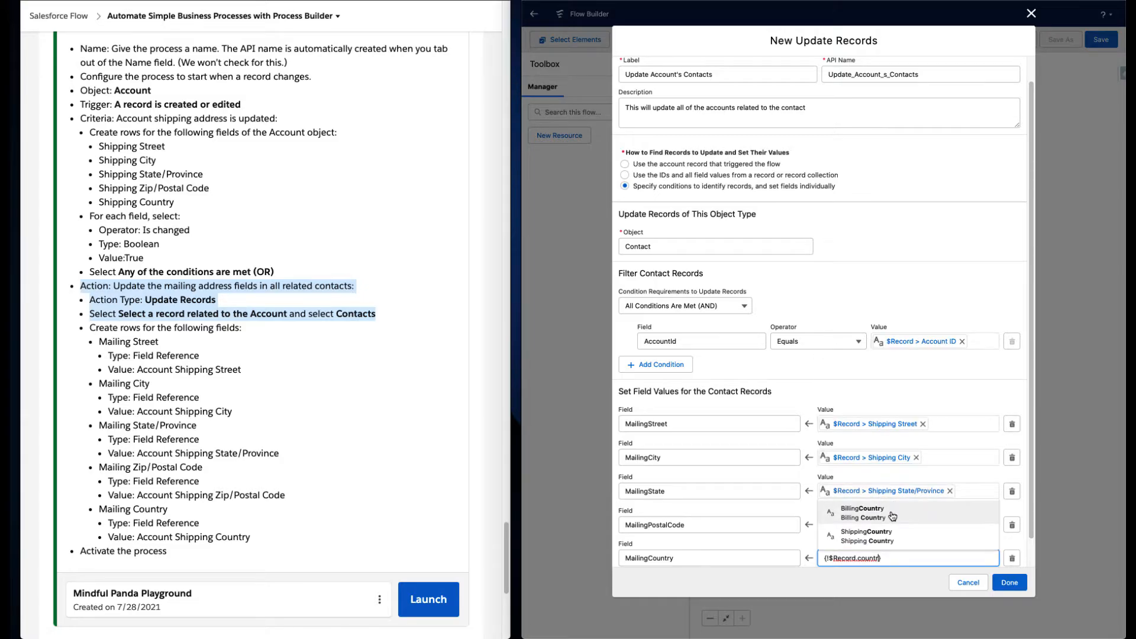
left_click(867, 535)
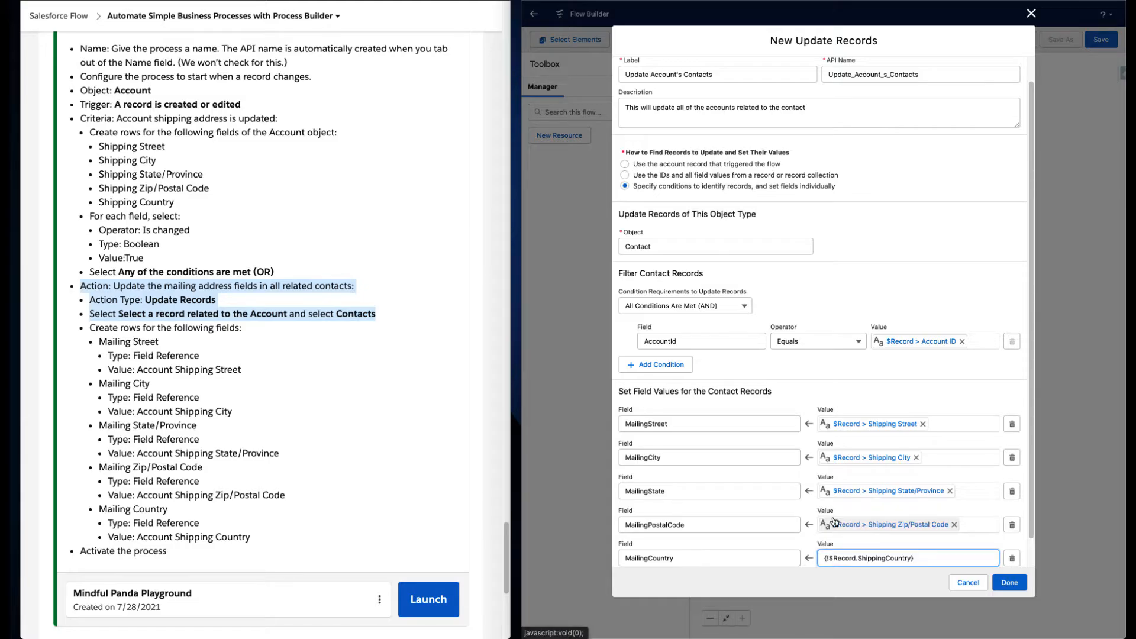
scroll(808, 510, "down", 1)
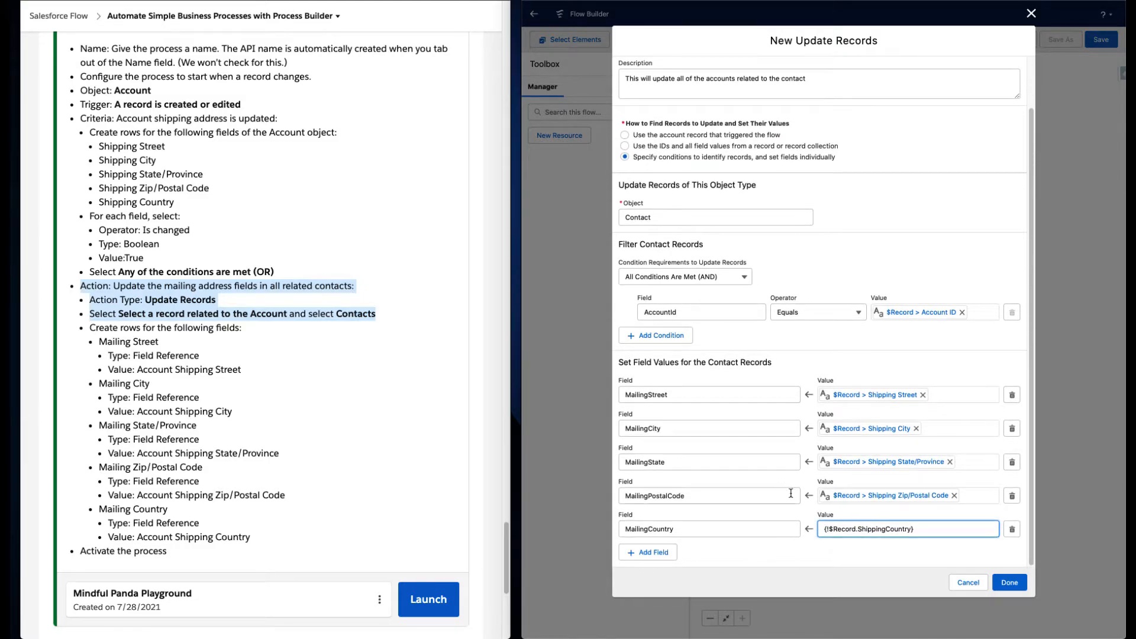
left_click(822, 362)
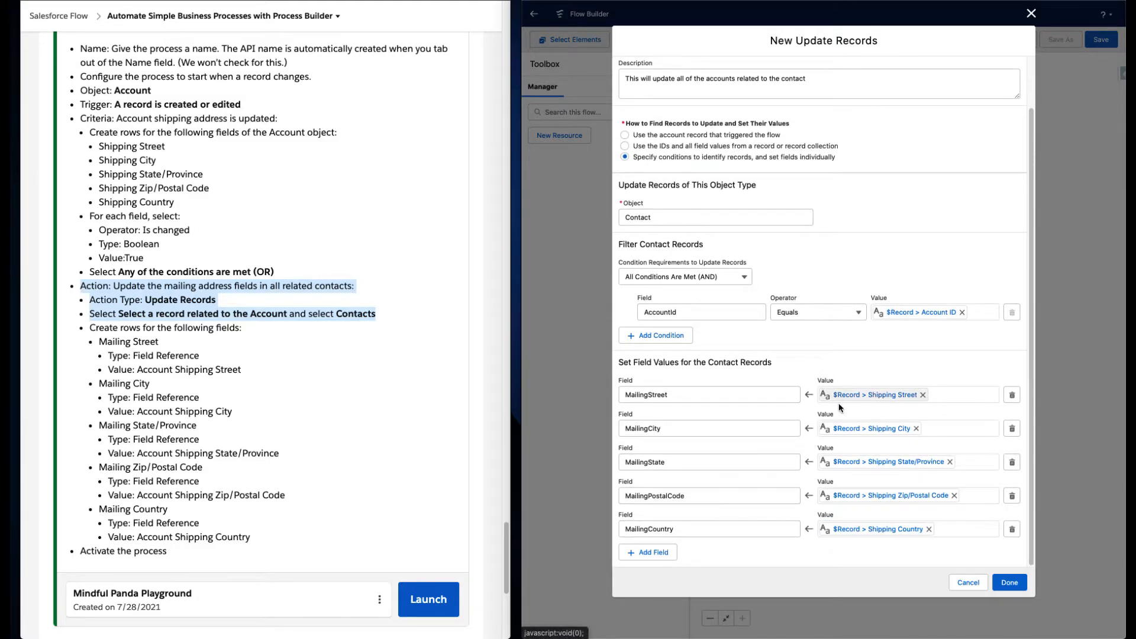
left_click(1010, 583)
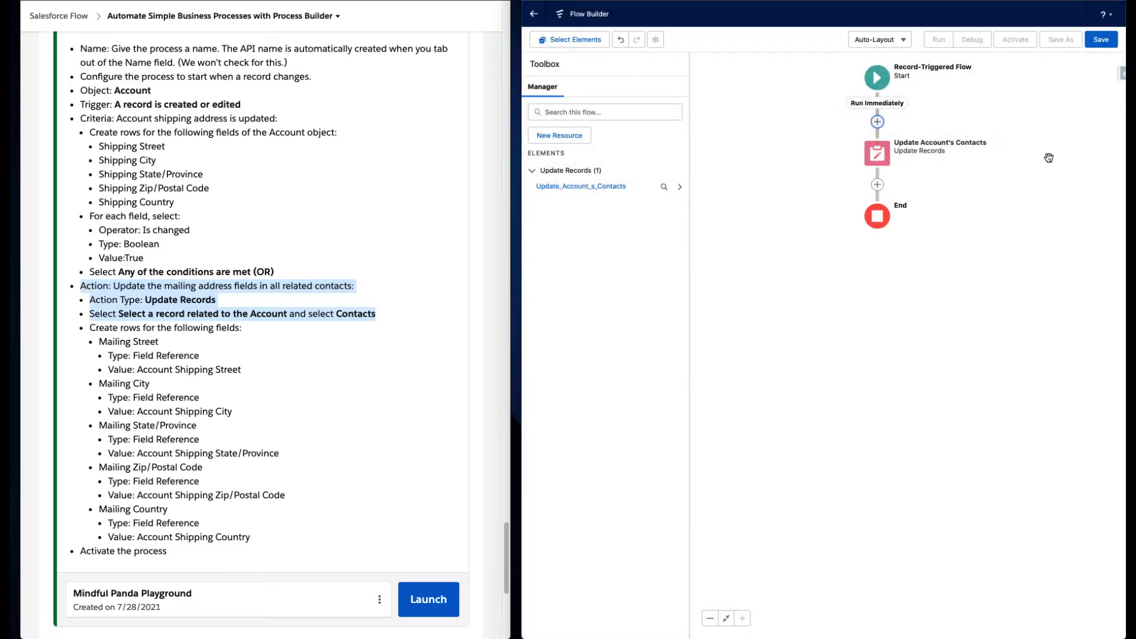
- Save the flow with the label Account Process - Update Contact Addresses
left_click(1101, 40)
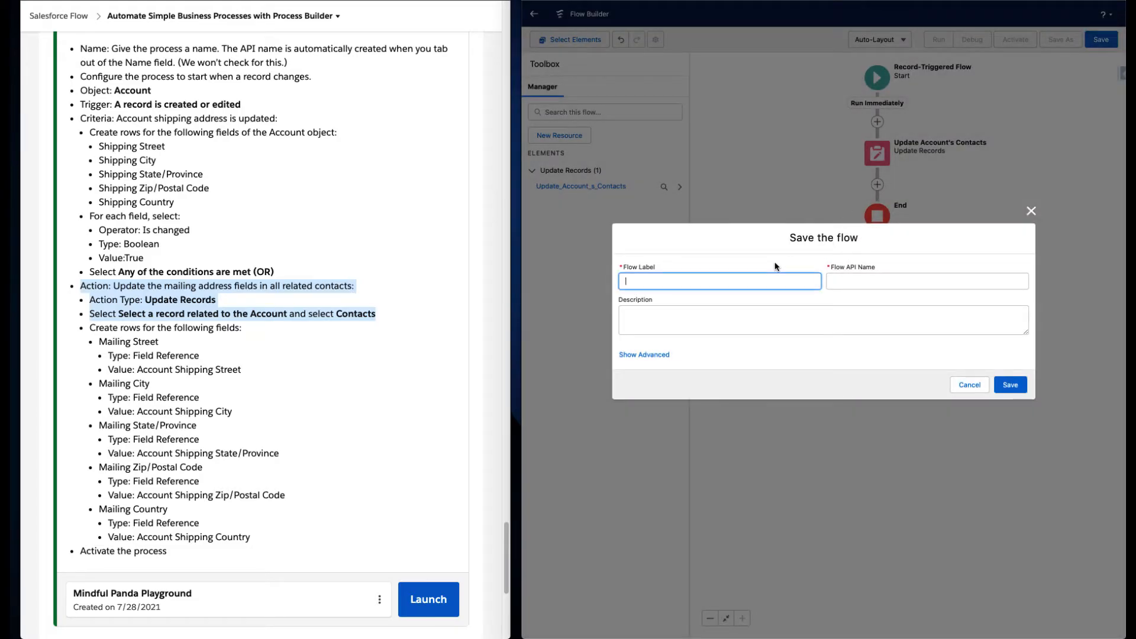
type("Contac")
key("ctrl+a")
type("Account Process - Update Contact Addresses")
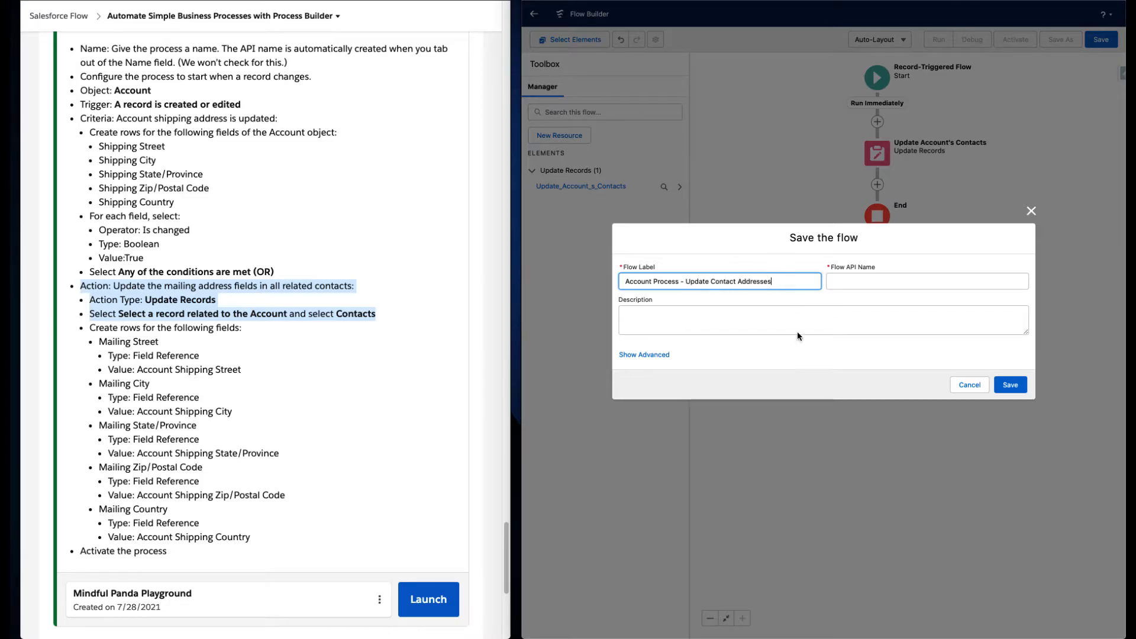
- Enter the description "This flow will handle updating Contact fields when the account's address is updated" and save
left_click(806, 316)
type("Th")
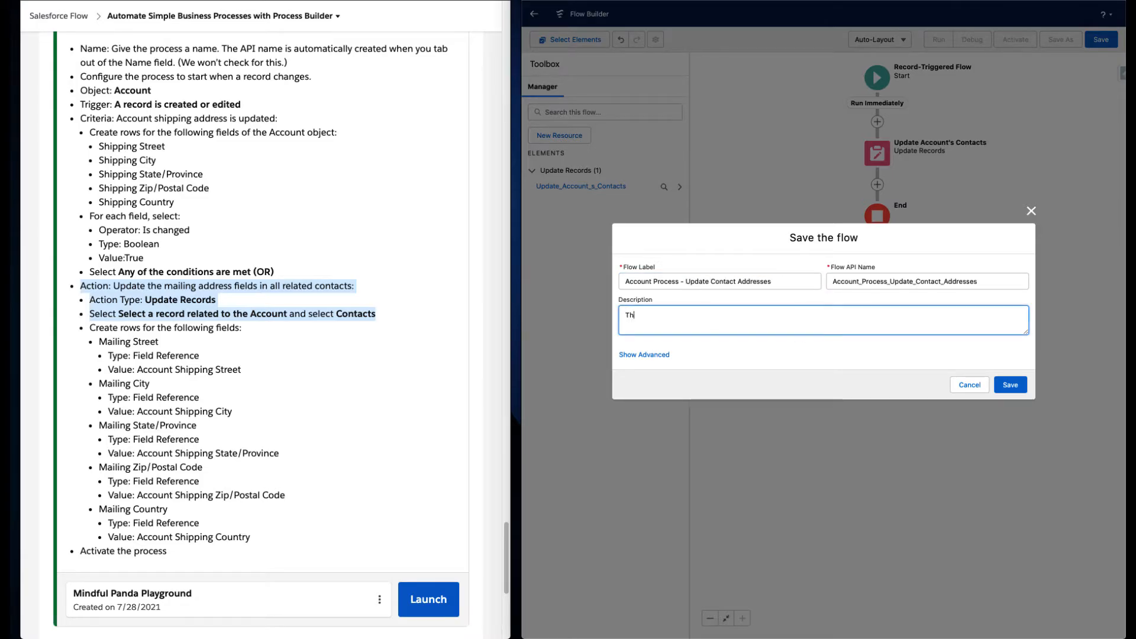
type("is flow will handle updating Contact fields when t")
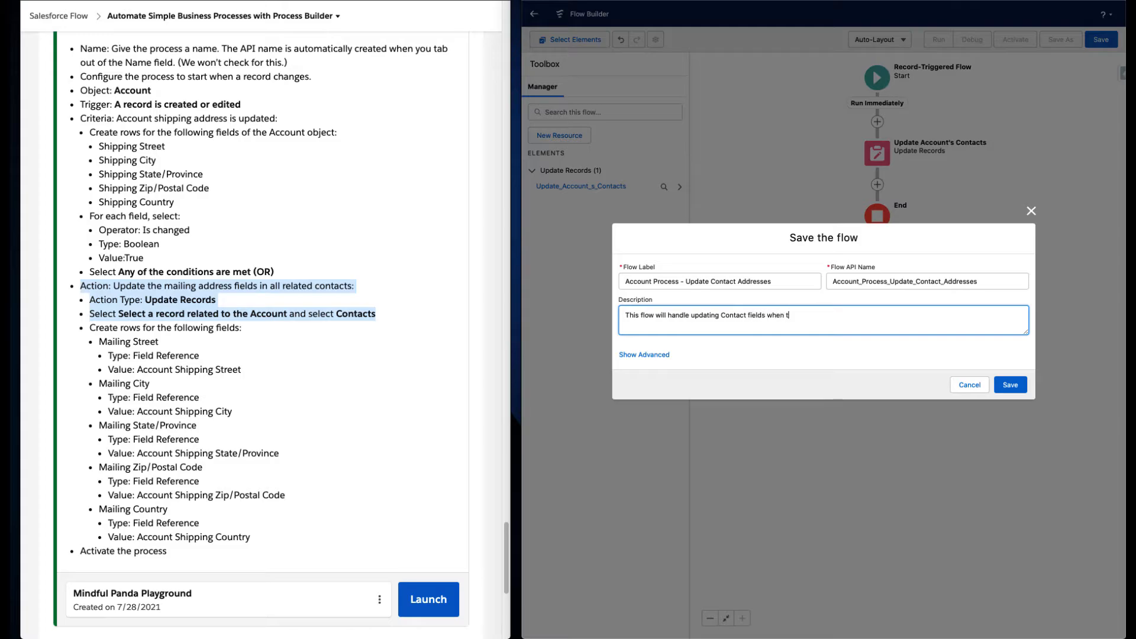
type("he account's address is updated")
left_click(1011, 385)
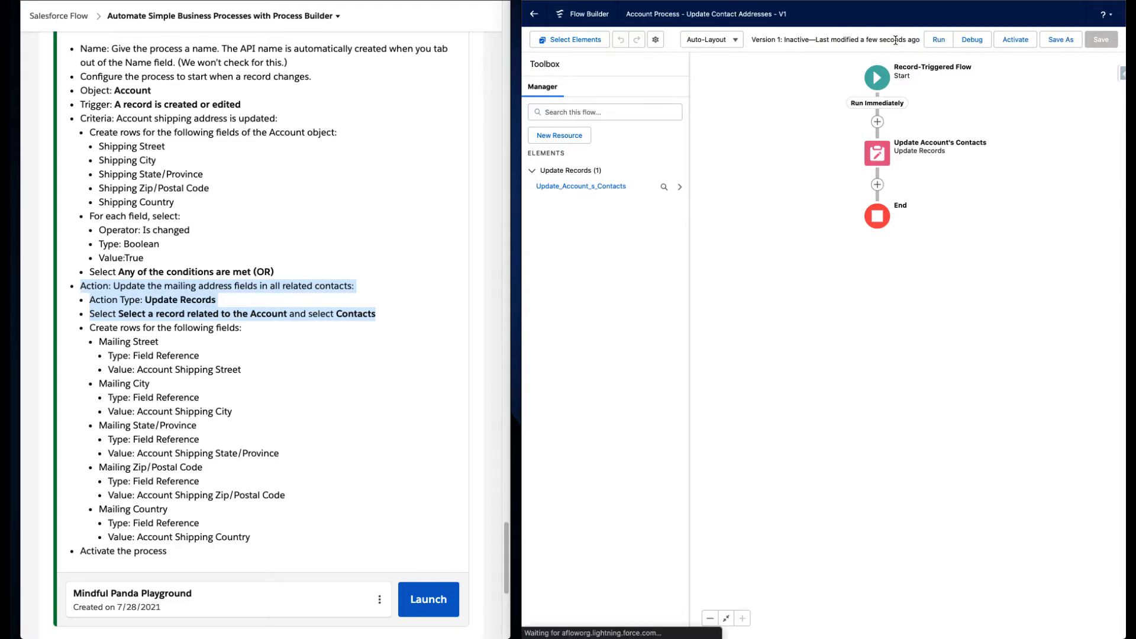
- Activate the flow
left_click(973, 40)
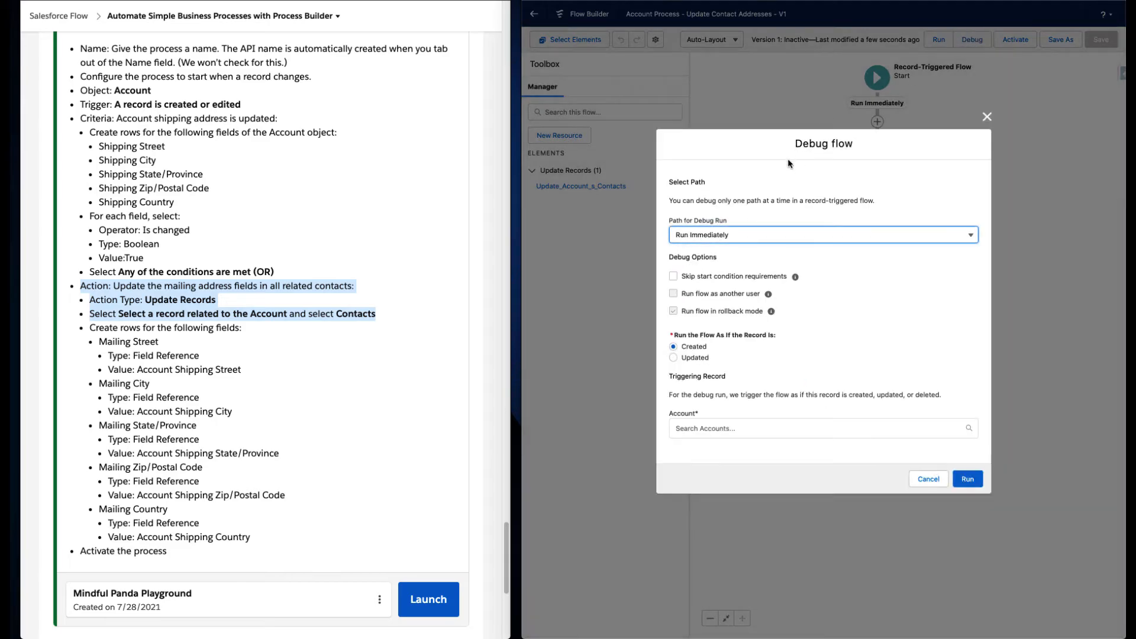
left_click(697, 357)
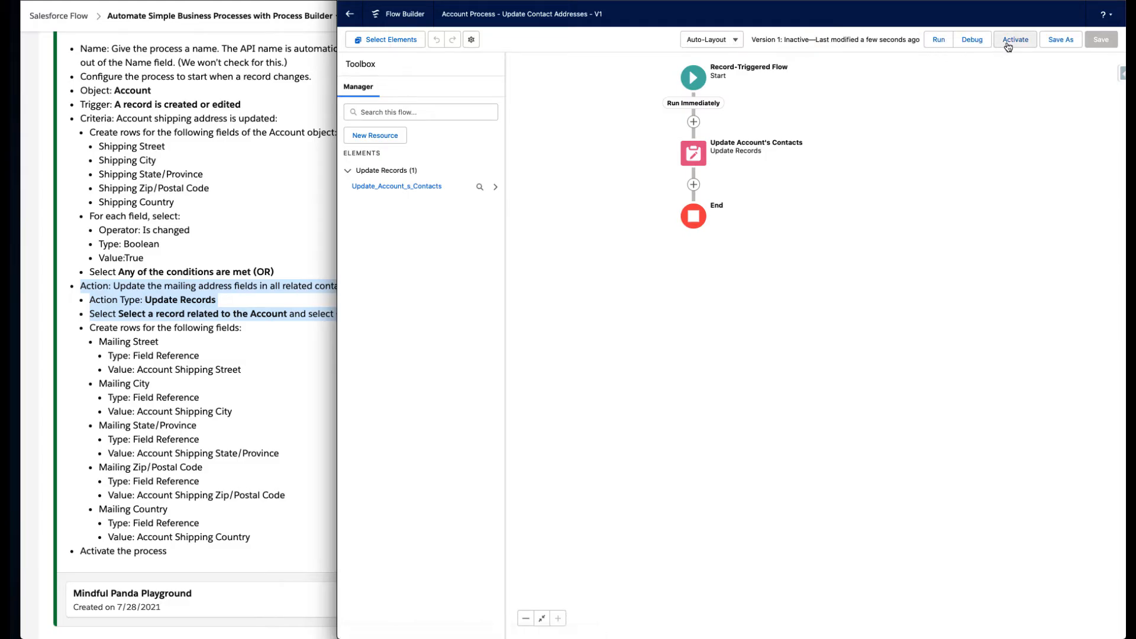
left_click(1009, 45)
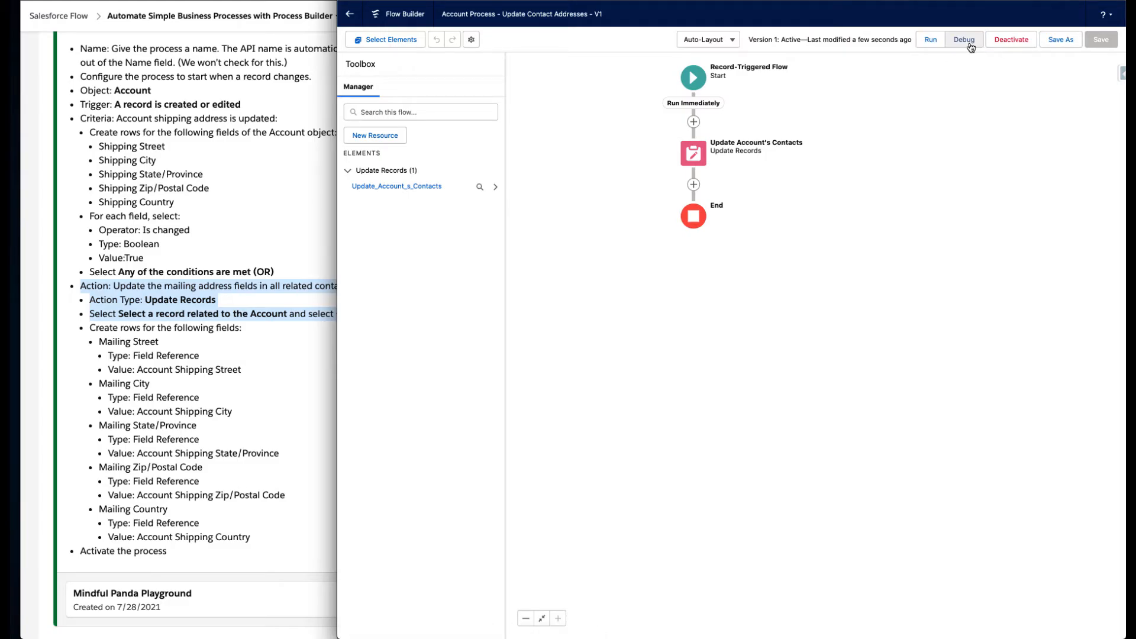
- Start a debug run as if the record is Updated, choosing the Acme account as the triggering record
left_click(965, 40)
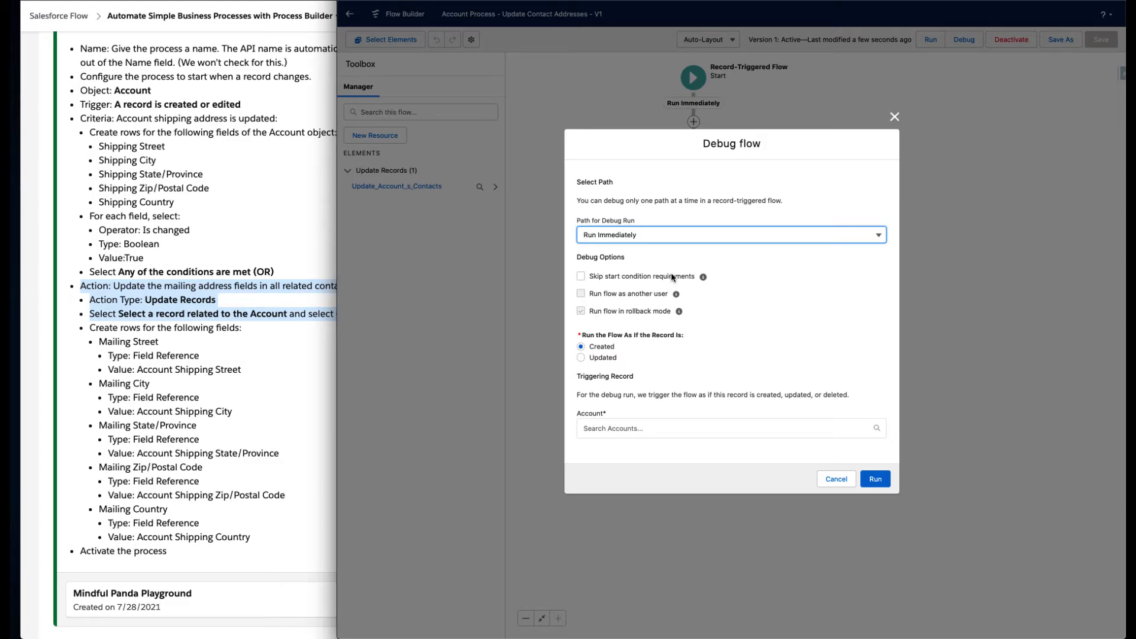
left_click(669, 236)
left_click(687, 215)
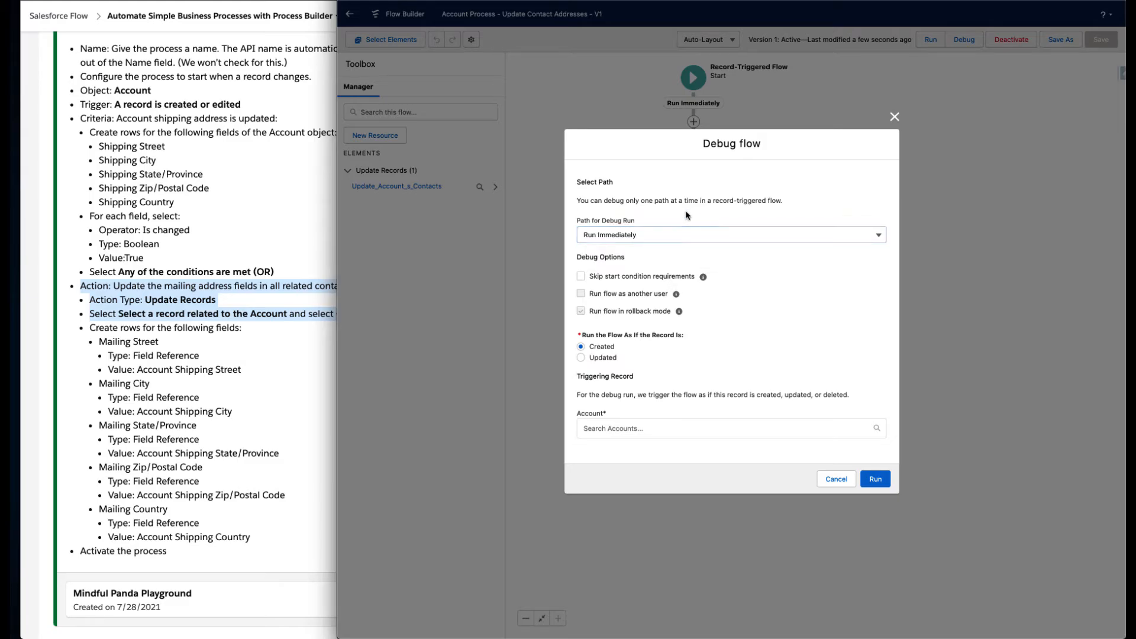
left_click(609, 359)
left_click(656, 428)
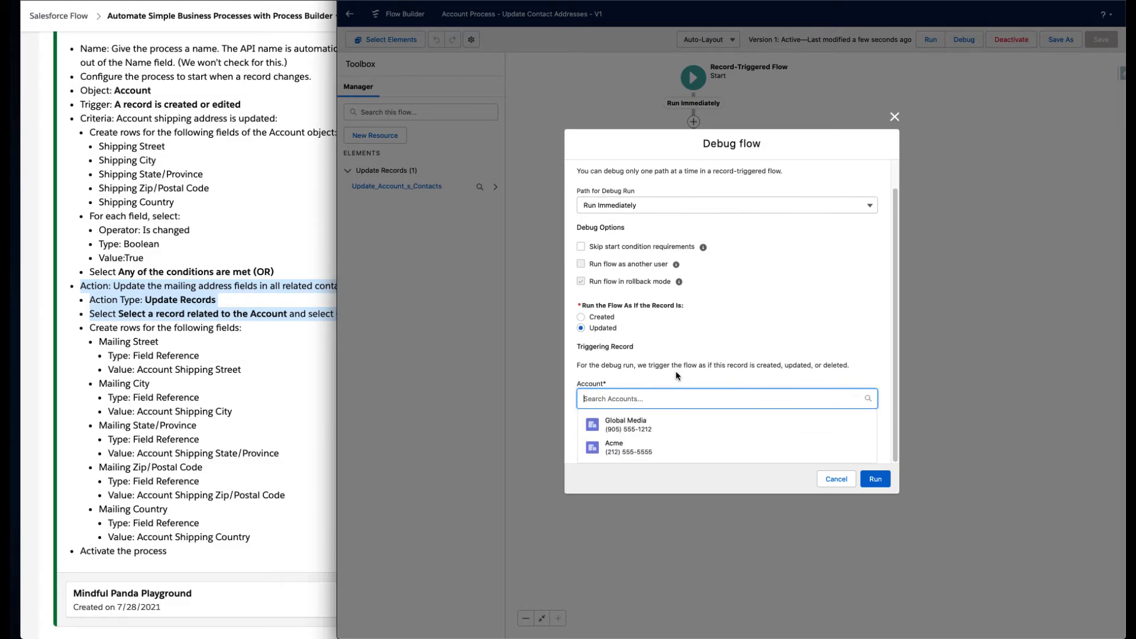
left_click(651, 447)
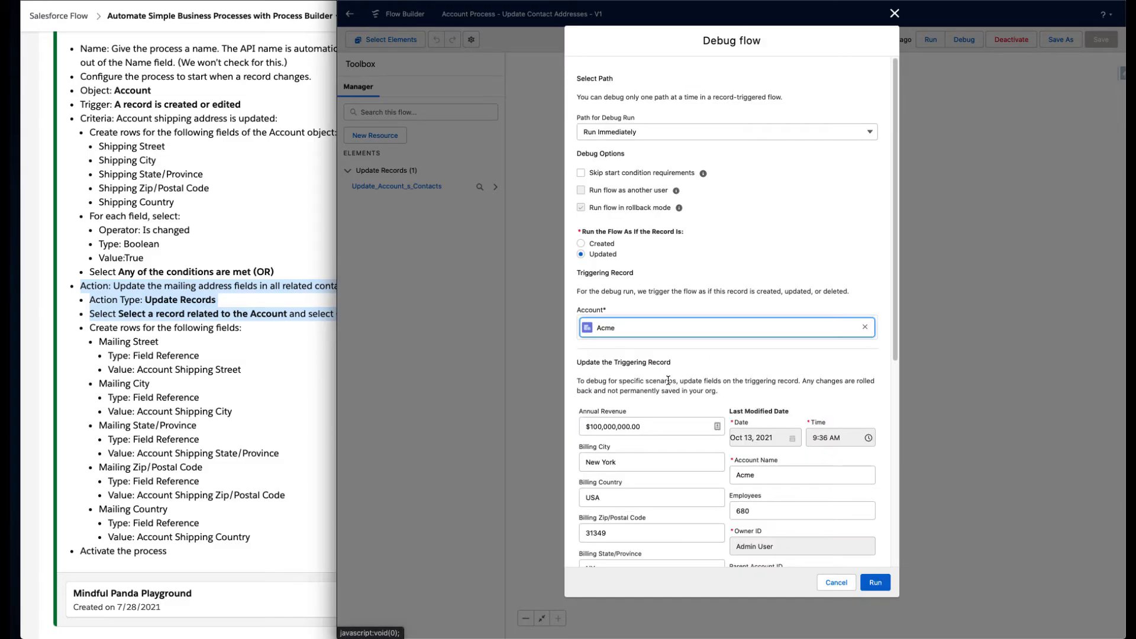
- Set the triggering record's Billing City and Shipping City to NY
left_click_drag(653, 459, 583, 453)
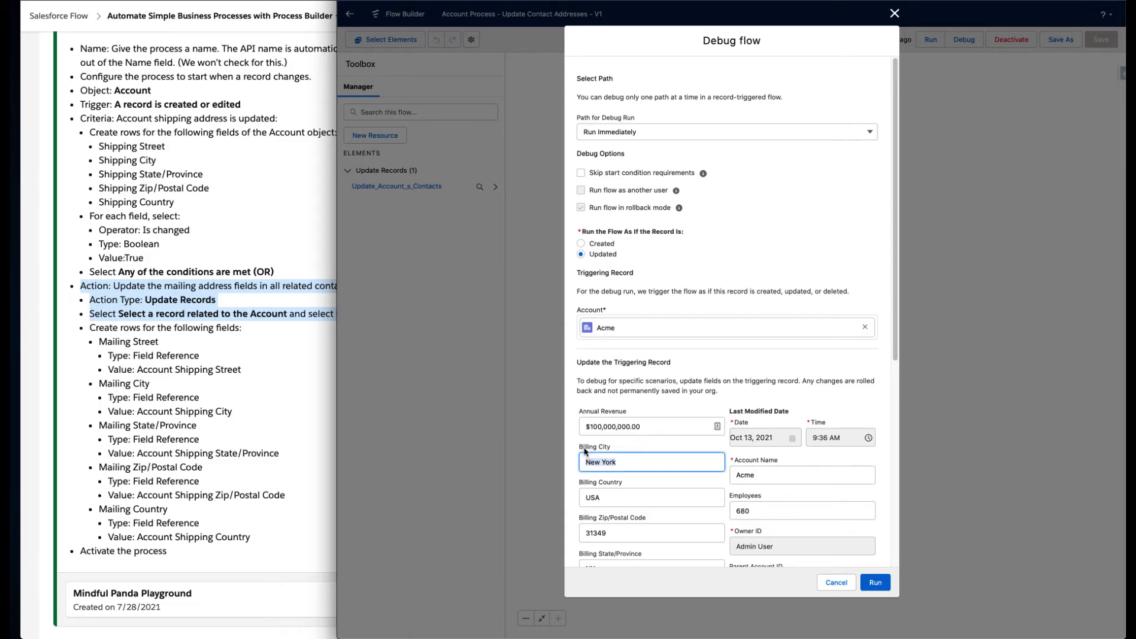
type("NY")
scroll(624, 458, "down", 2)
scroll(625, 462, "down", 5)
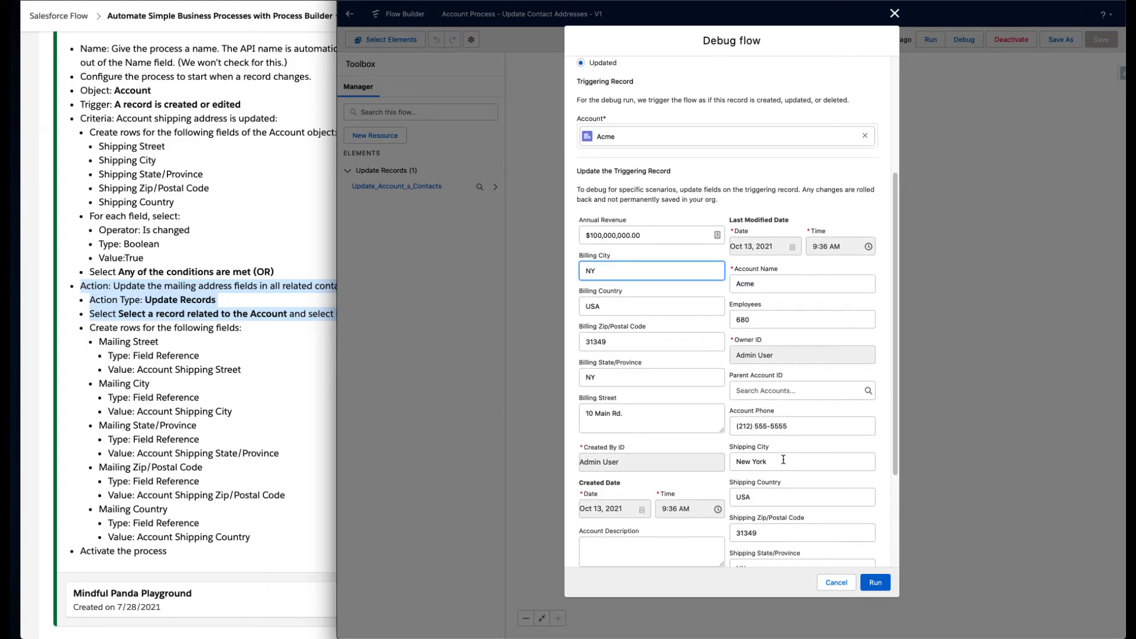
triple_click(784, 460)
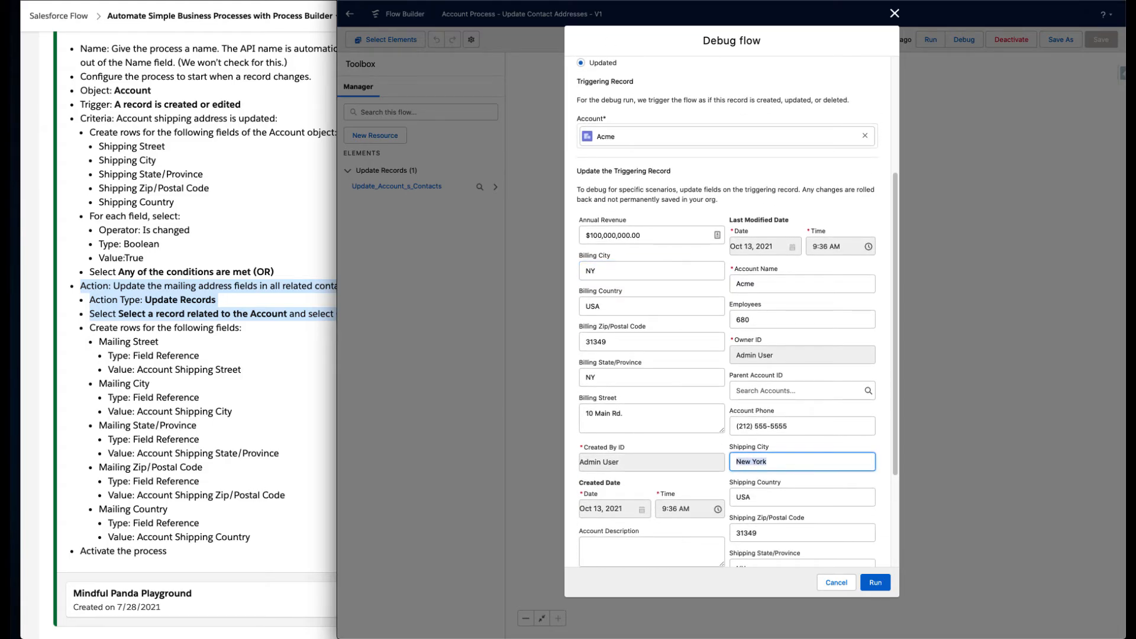
type("Canada")
key("super+a")
type("NY")
- Set the Shipping Country to United States and run the debug
triple_click(770, 500)
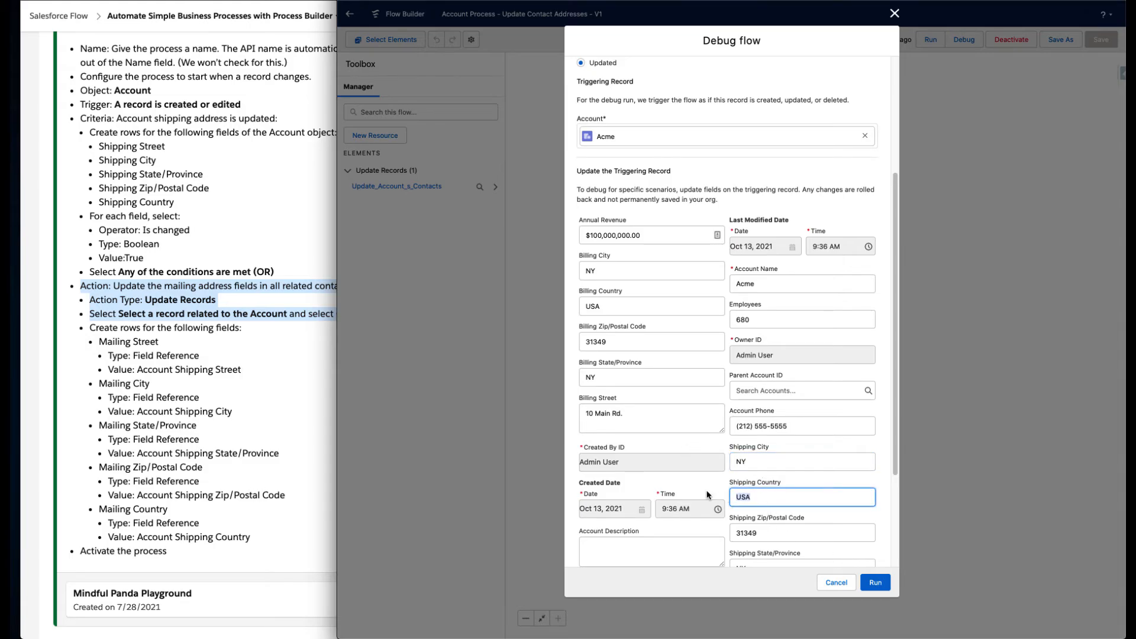
type("United States")
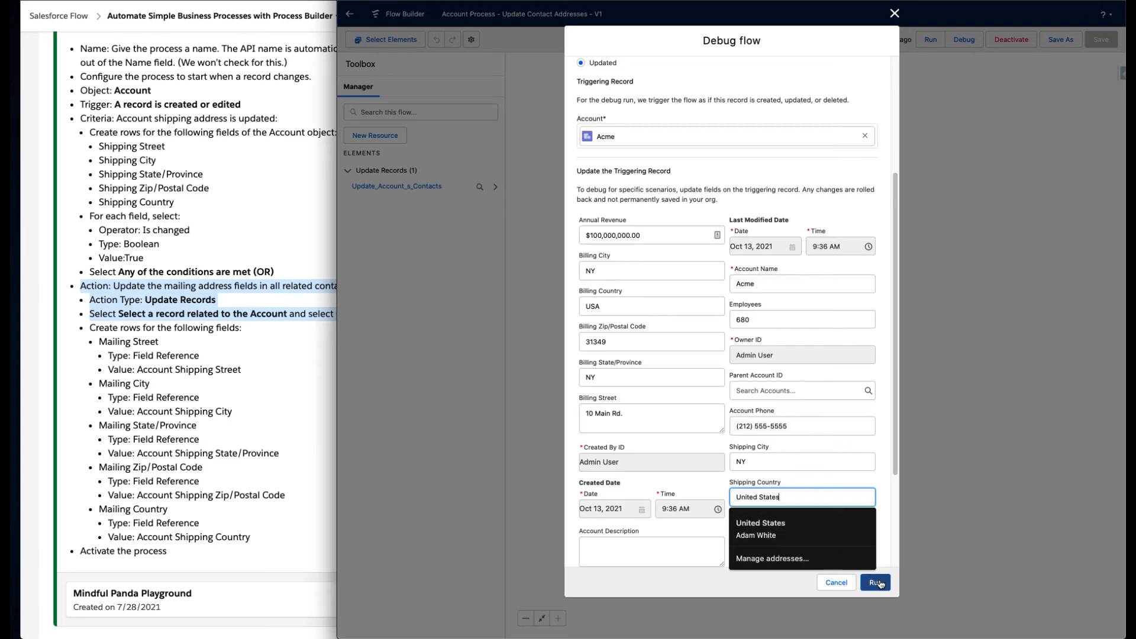
left_click(879, 584)
left_click(876, 583)
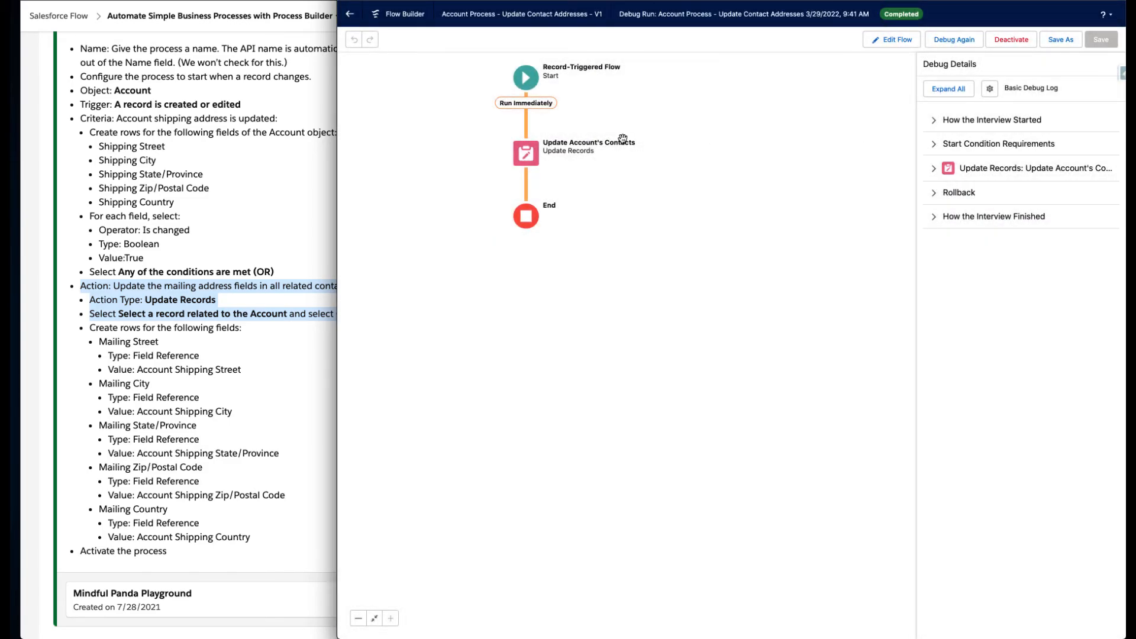
- Expand the debug detail sections to review how the interview started, its conditions, record updates, rollback and finish
left_click(993, 152)
left_click(984, 231)
left_click(991, 281)
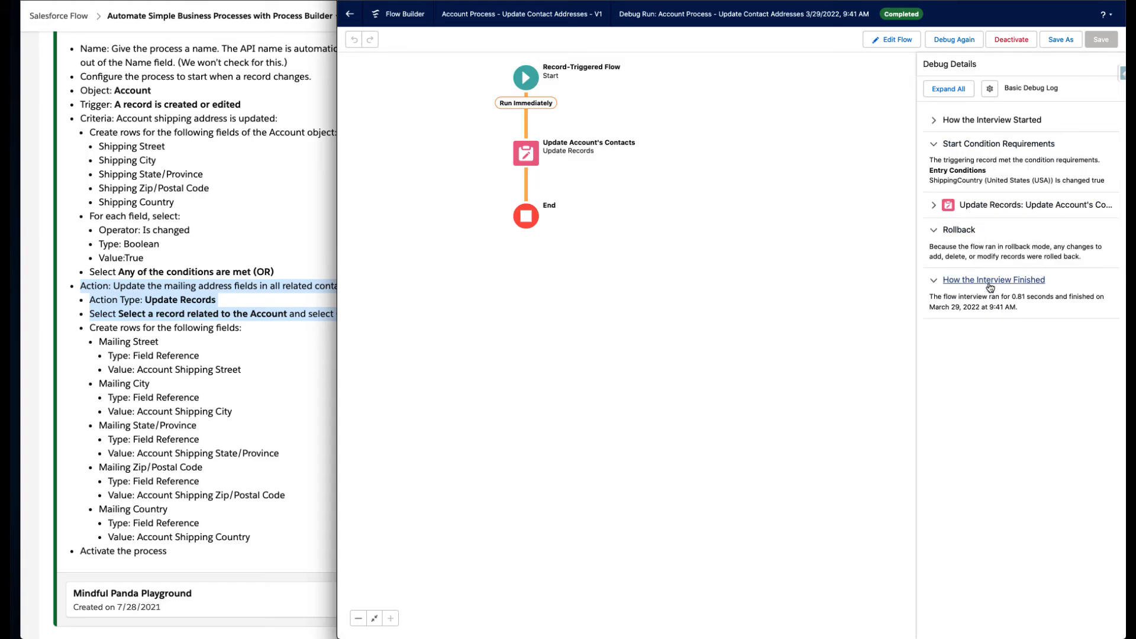
left_click(984, 120)
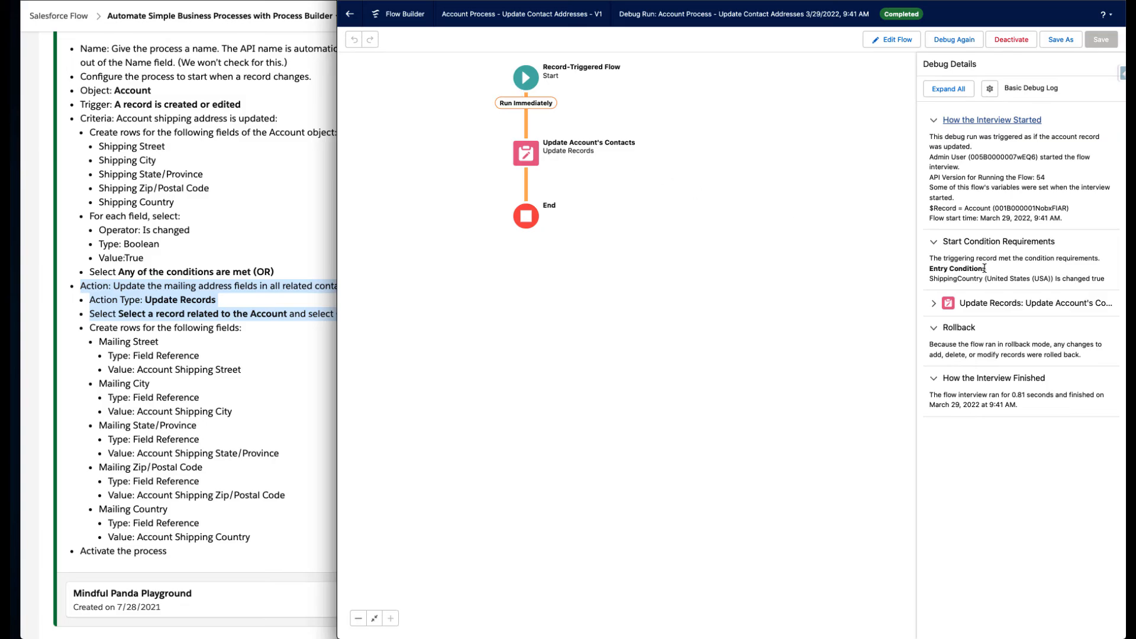
left_click(968, 303)
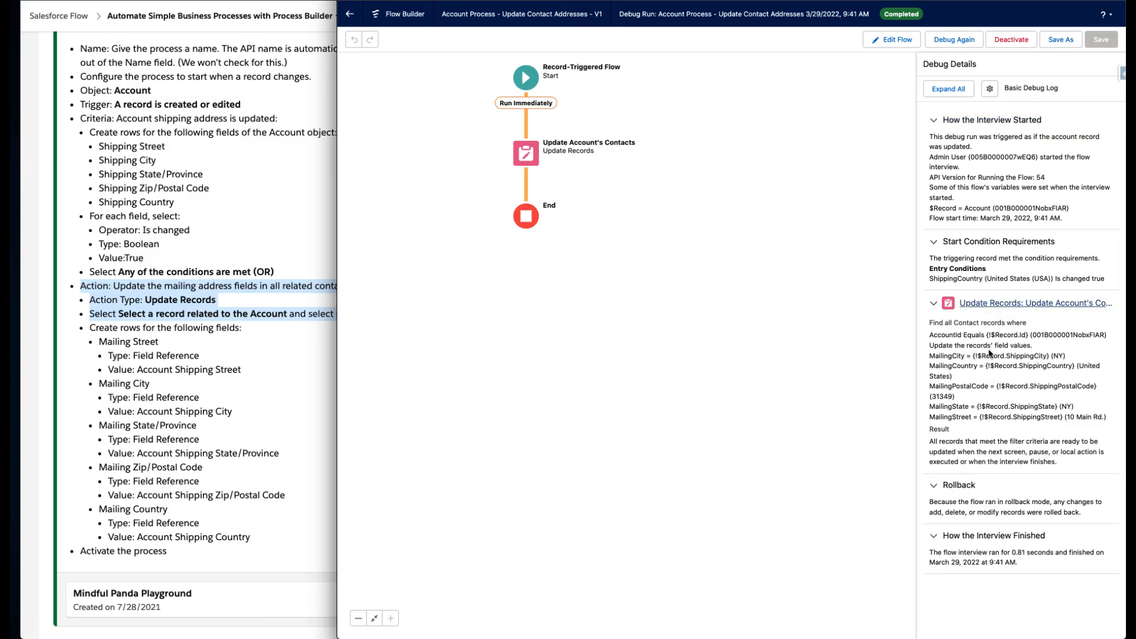